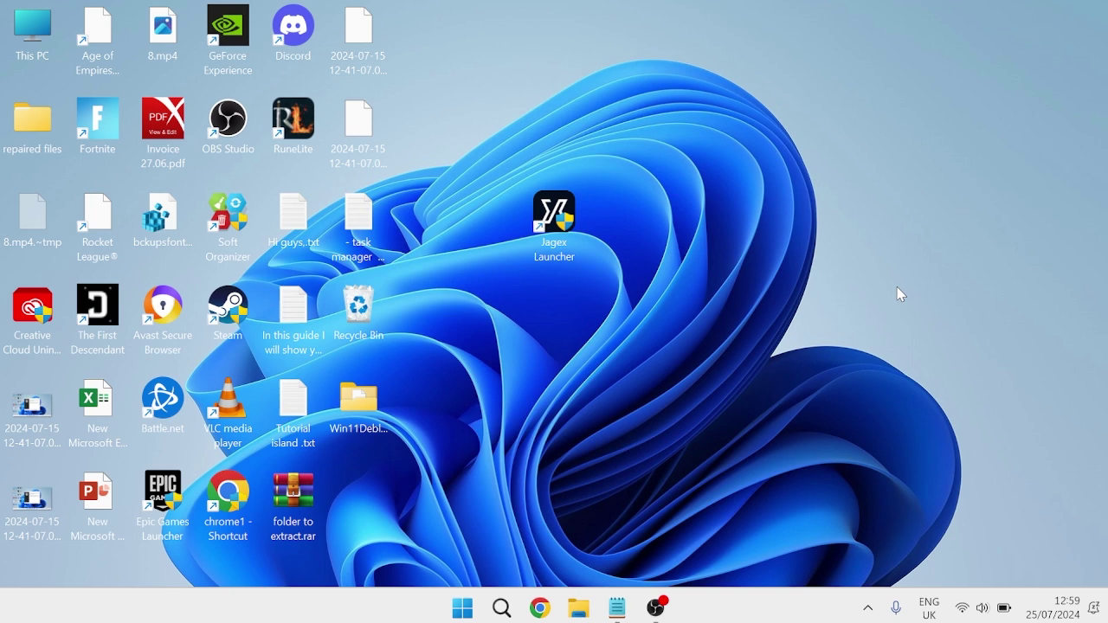
Open Settings and go to Troubleshoot > Other troubleshooters
key(super)
text(settings)
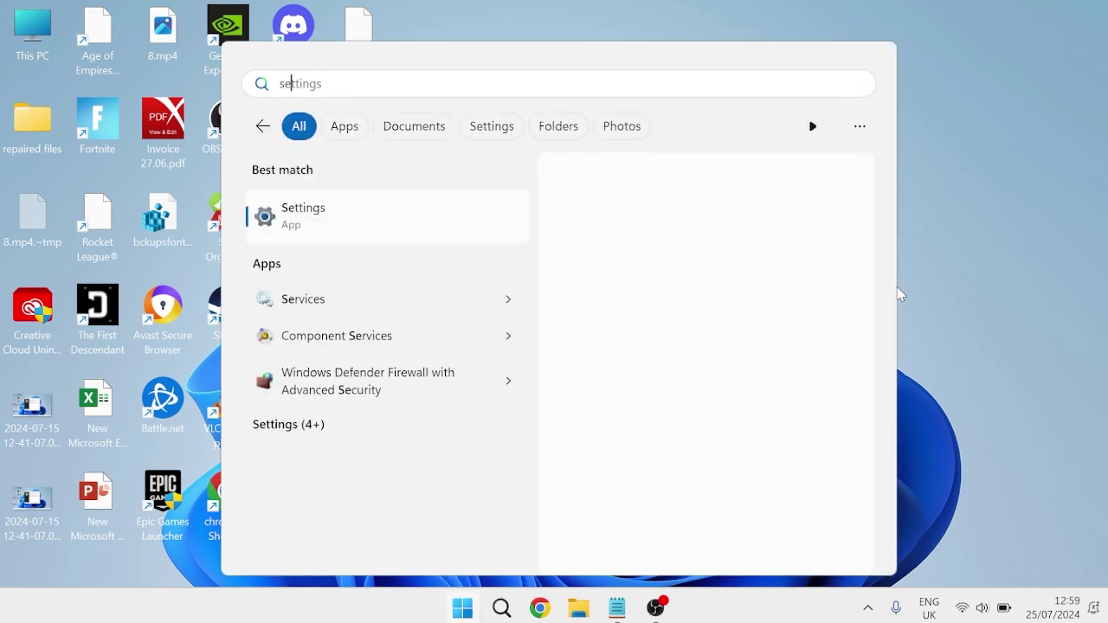
click(459, 220)
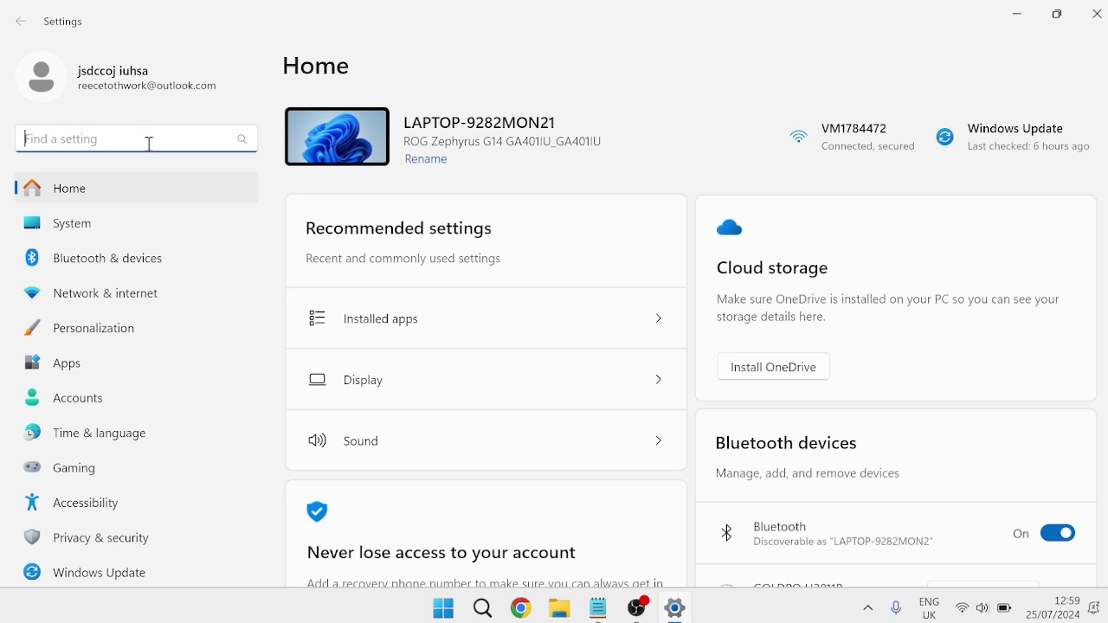
text(troubleshoot)
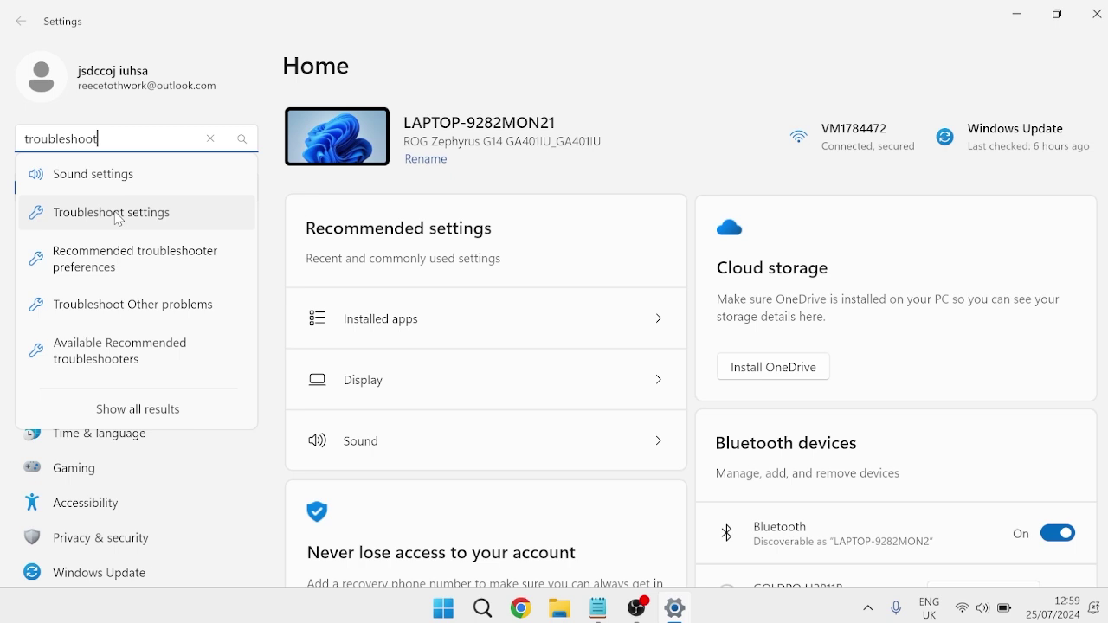
click(119, 220)
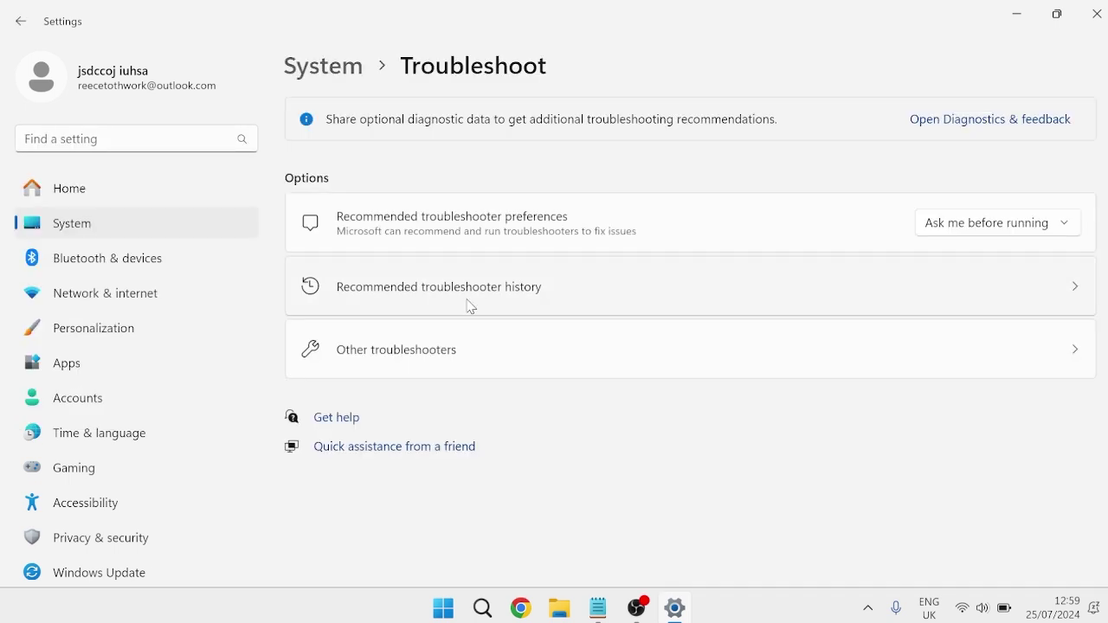
click(453, 357)
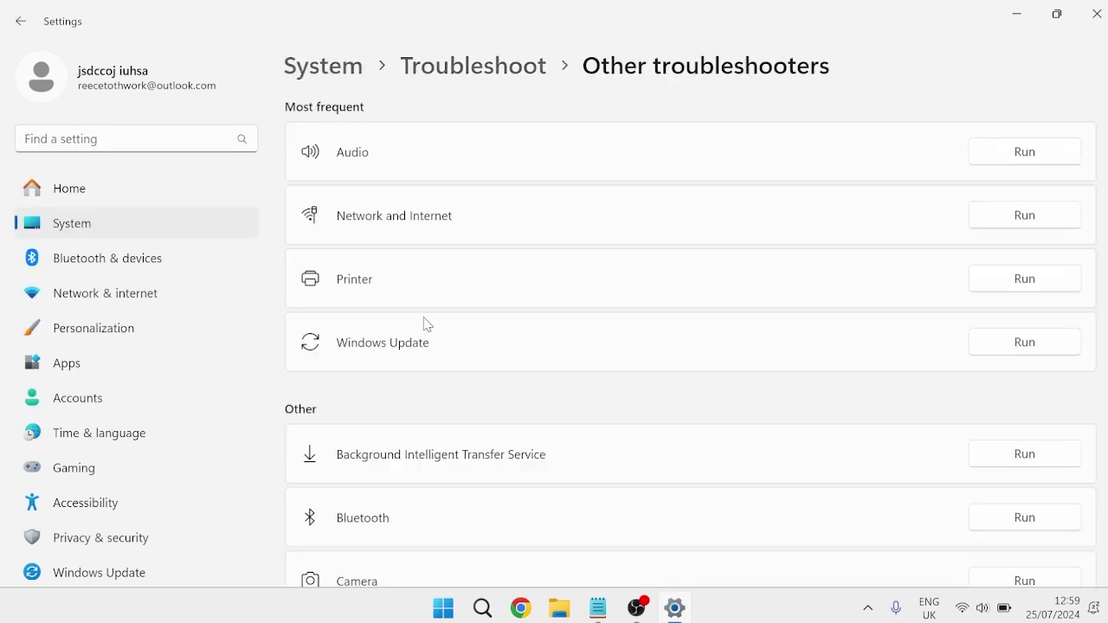
Run the Windows Update troubleshooter and close its results
click(1028, 346)
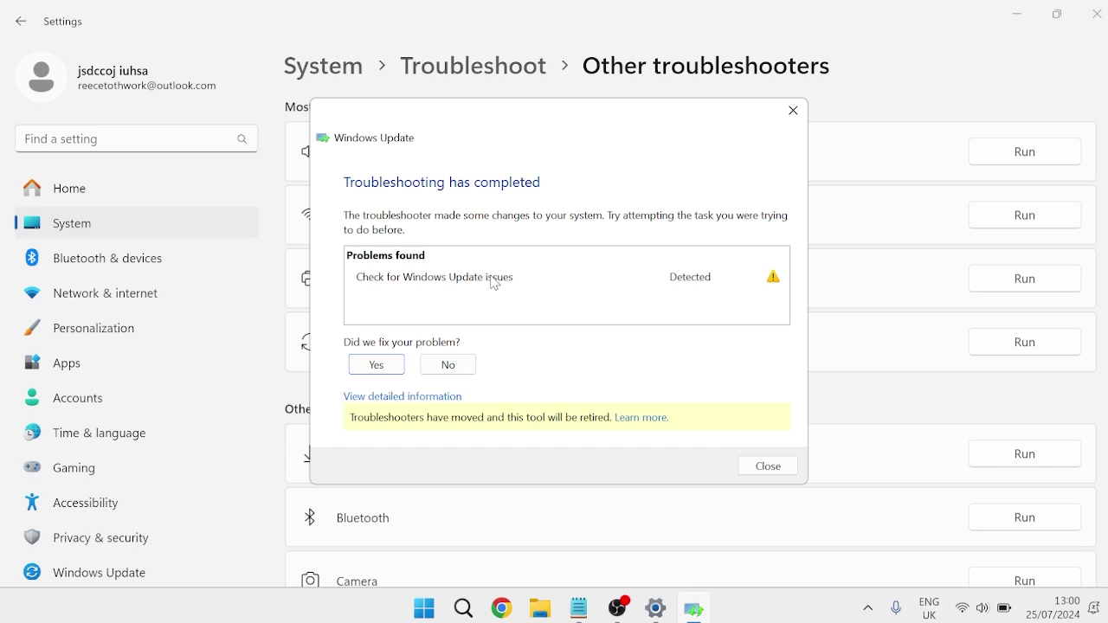
mouse_move(510, 283)
click(789, 115)
Close Settings and launch Command Prompt as administrator
click(1095, 14)
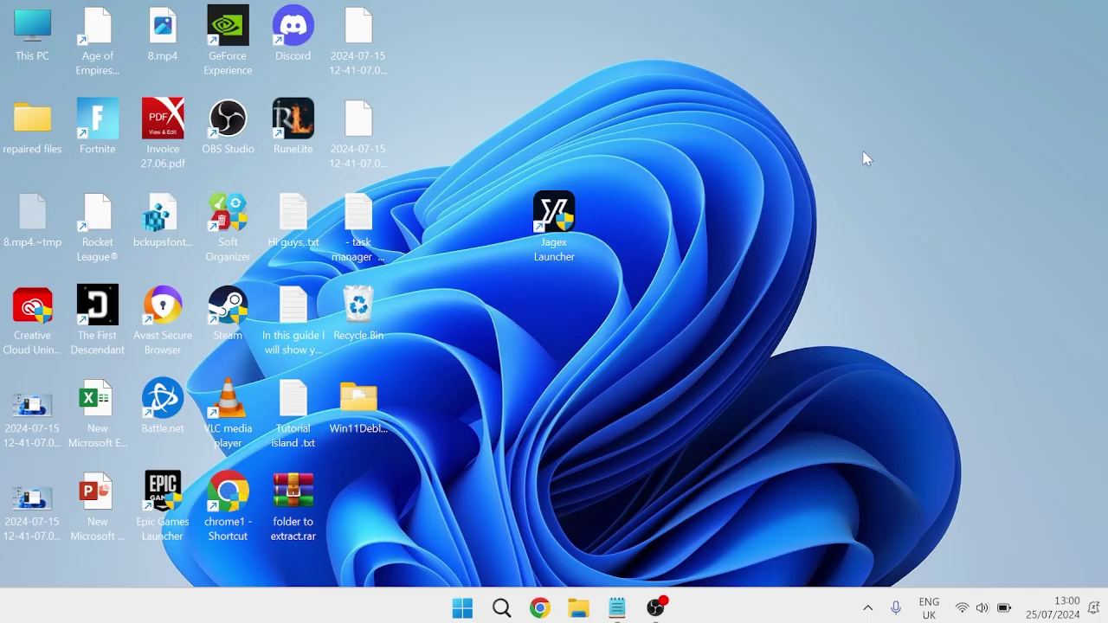
key(super)
text(cmd)
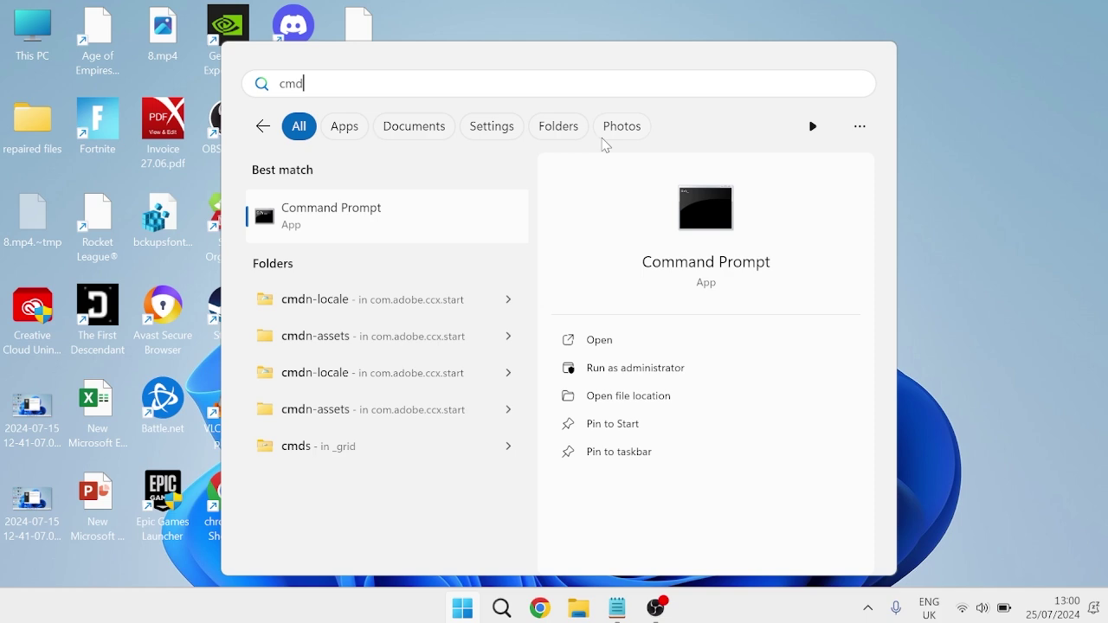
right_click(386, 212)
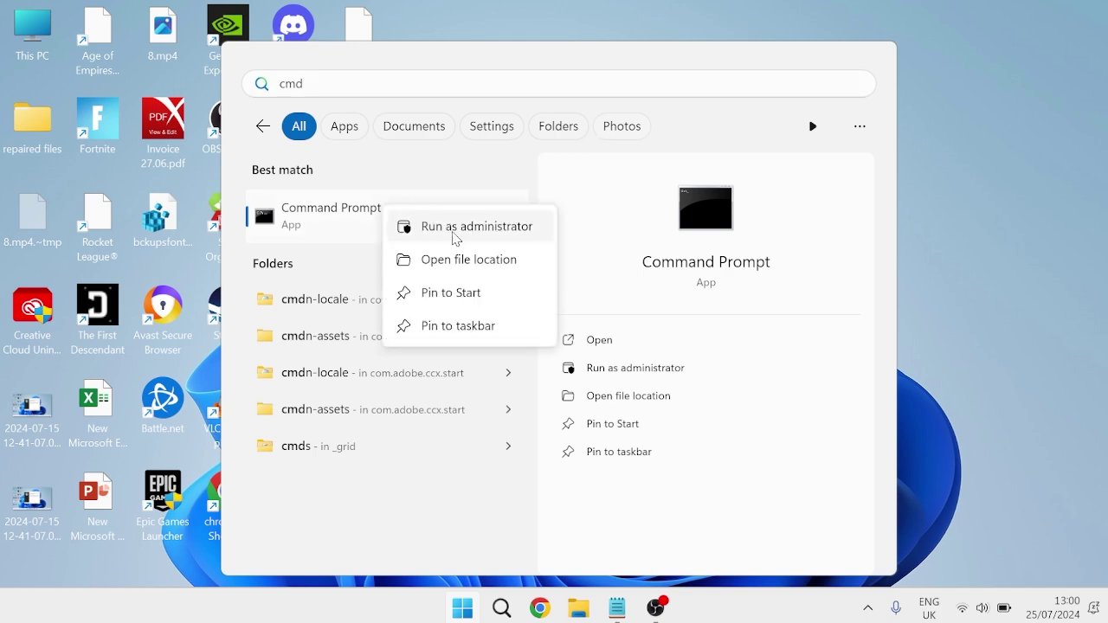
click(466, 228)
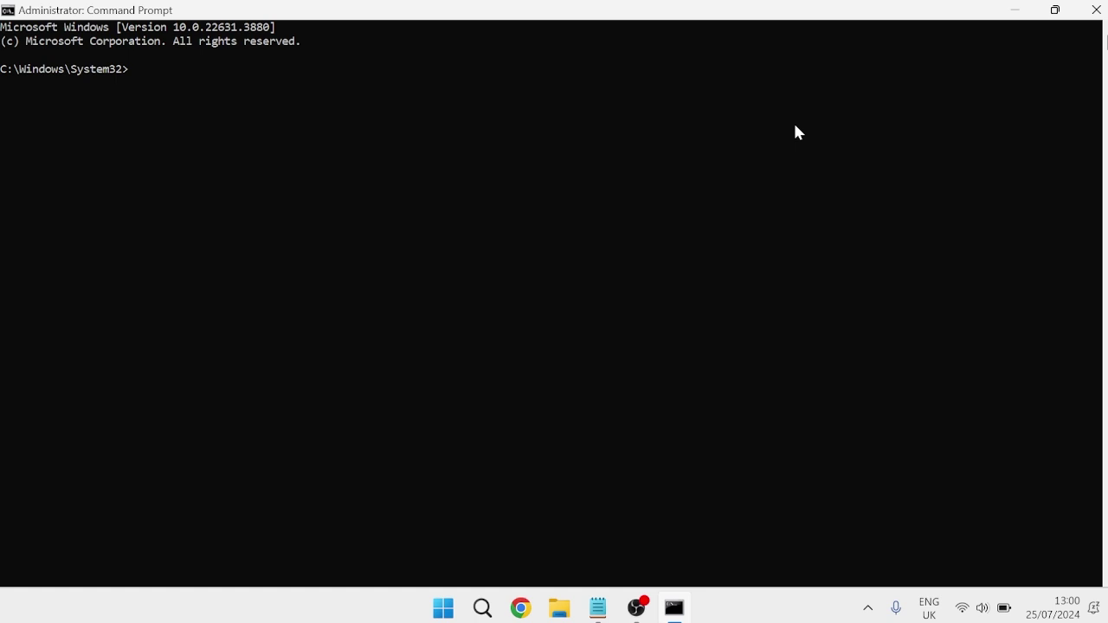
Stop the wuauserv, cryptSvc, bits and msiserver services with net stop
text(net stop wuauserv)
key(Return)
text(net stop )
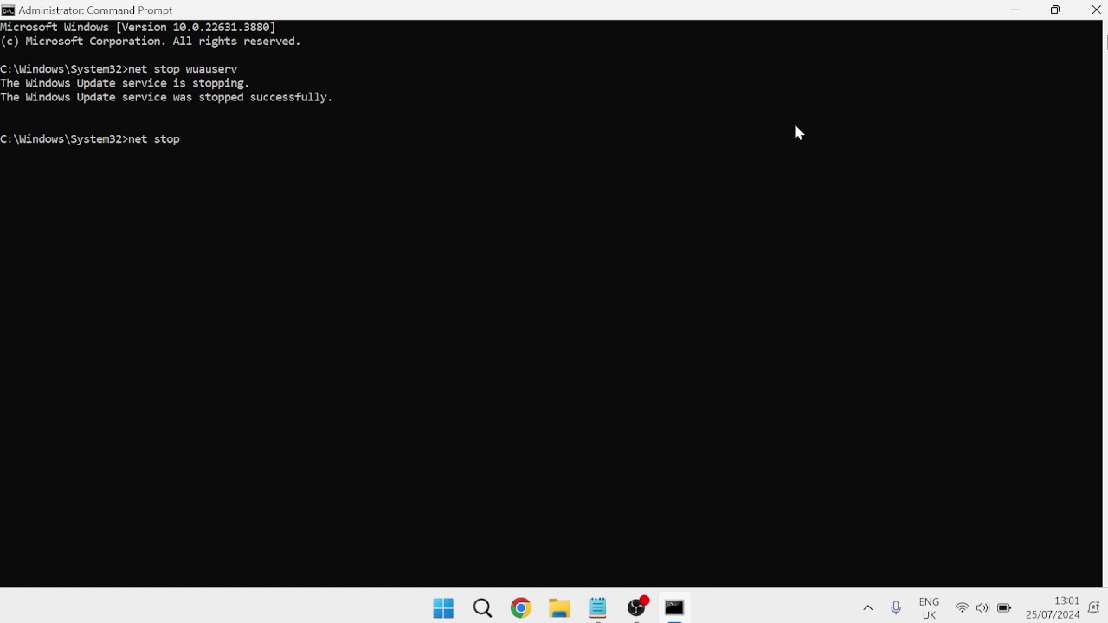
text(cryptSvc)
key(Return)
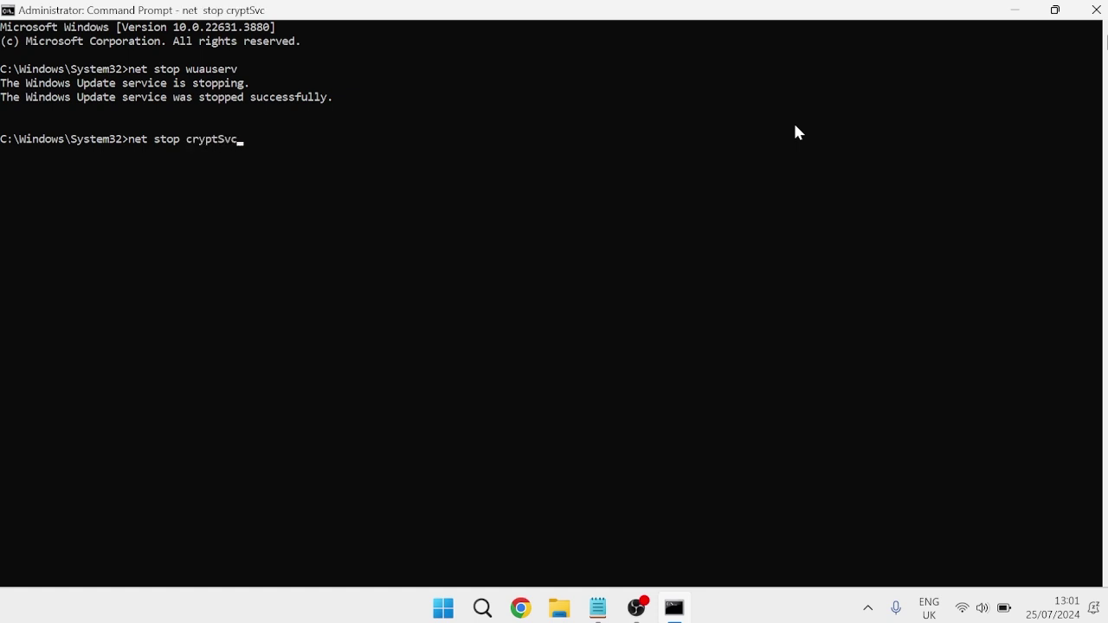
text(net s)
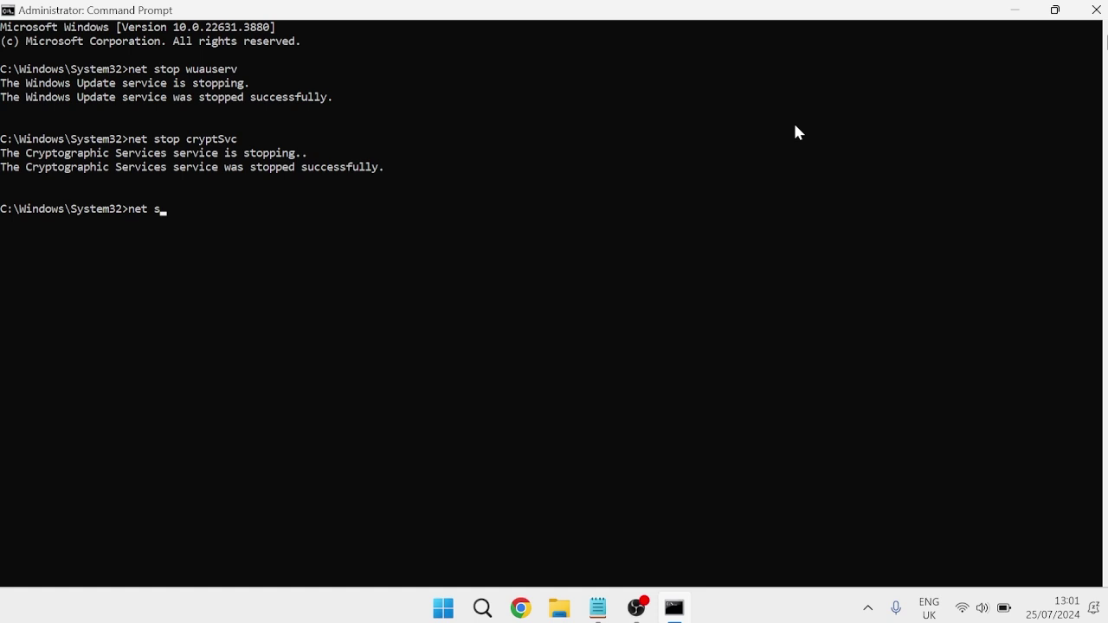
text(top bits)
key(Return)
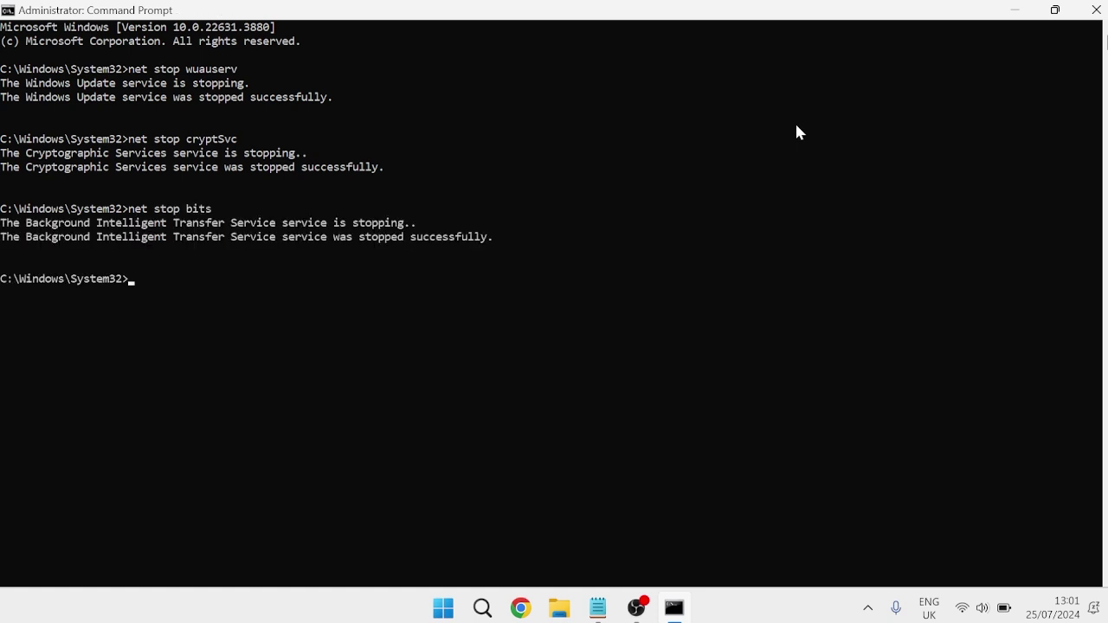
text(net stop msiserver)
key(Return)
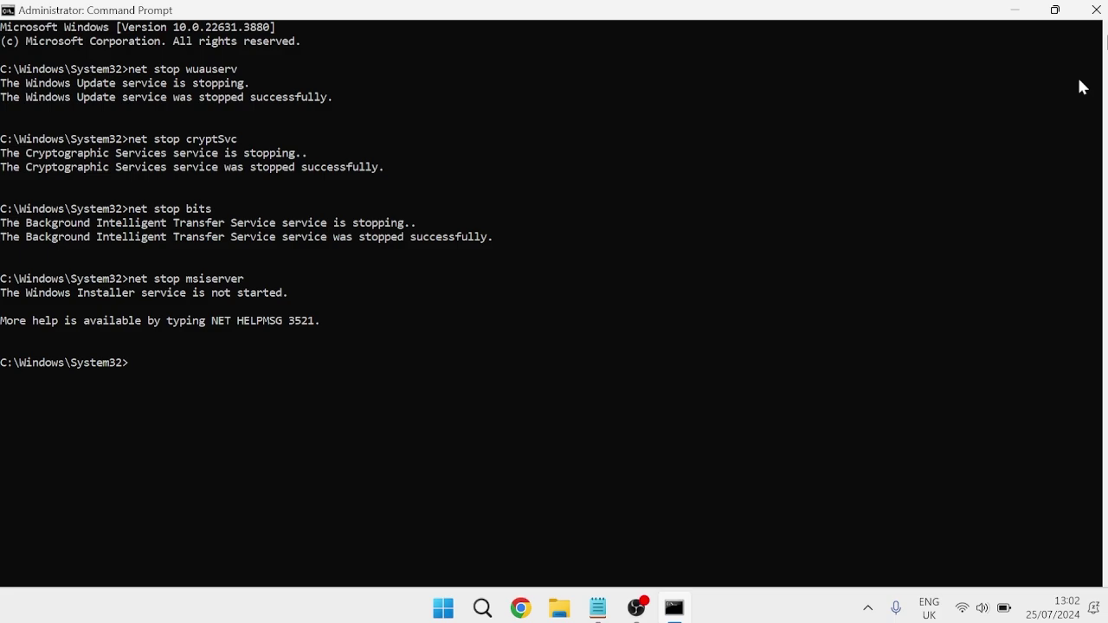
Close Command Prompt and browse File Explorer to the C:\Windows folder
click(1095, 18)
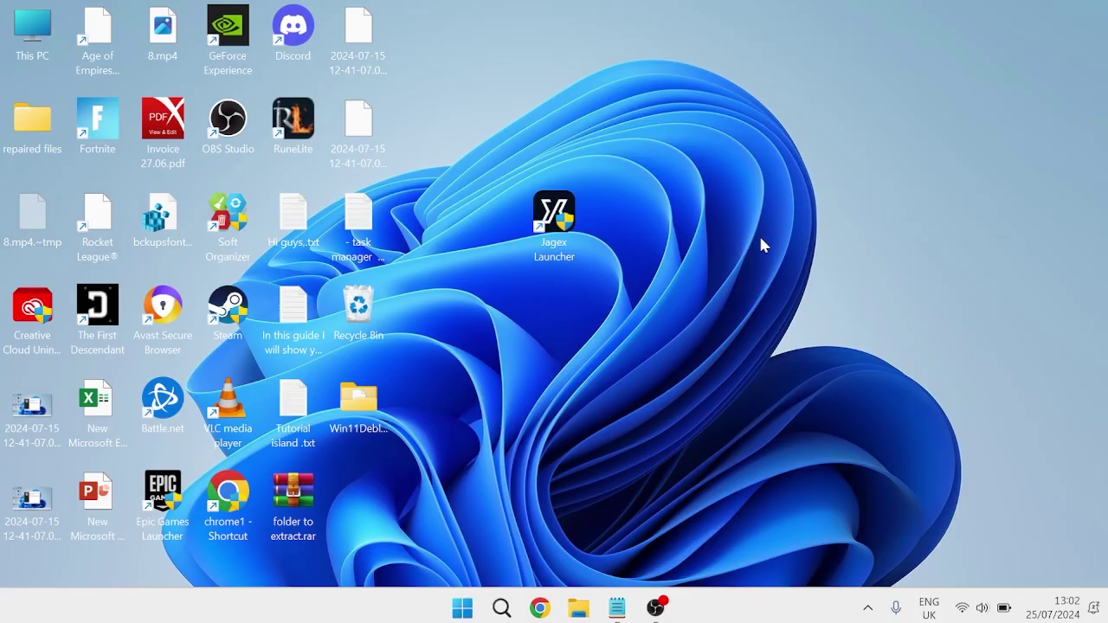
click(578, 608)
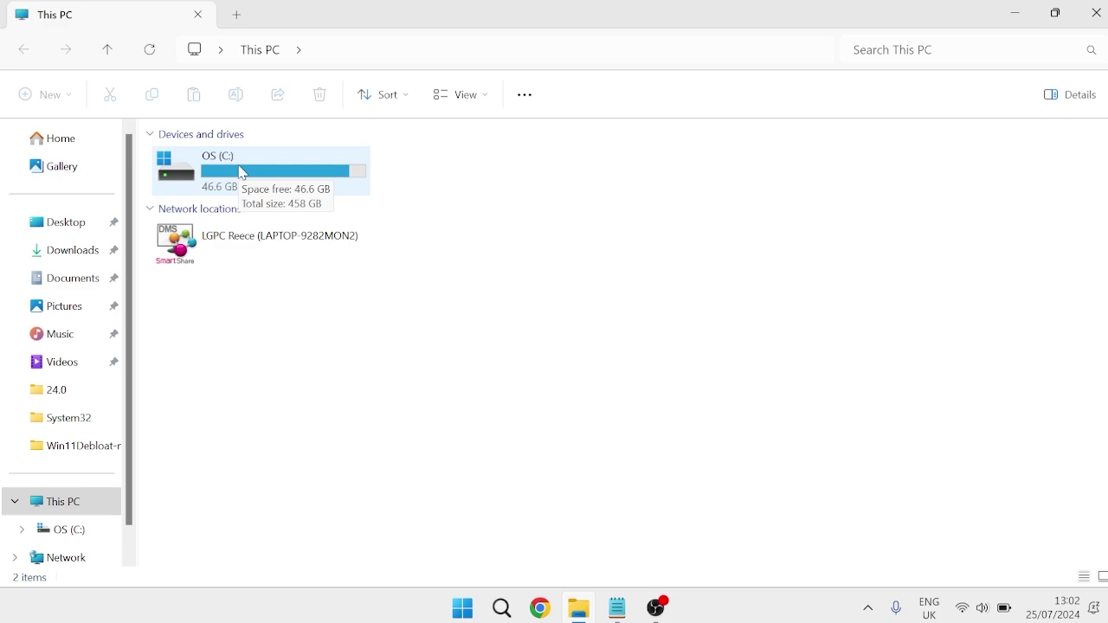
double_click(241, 174)
scroll(259, 303, down, 2)
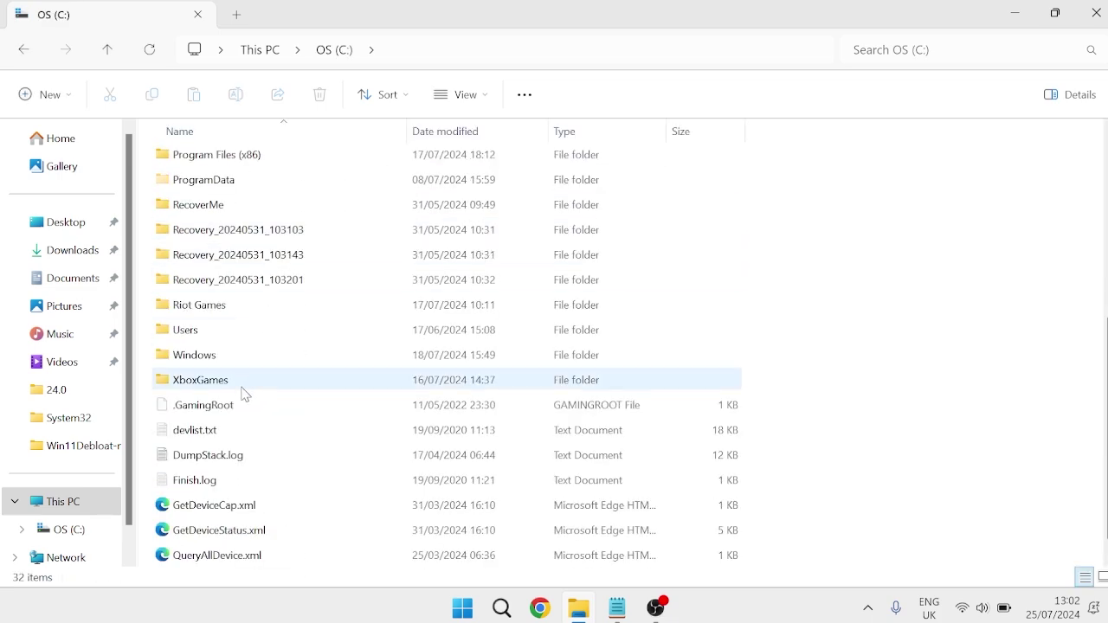
double_click(192, 362)
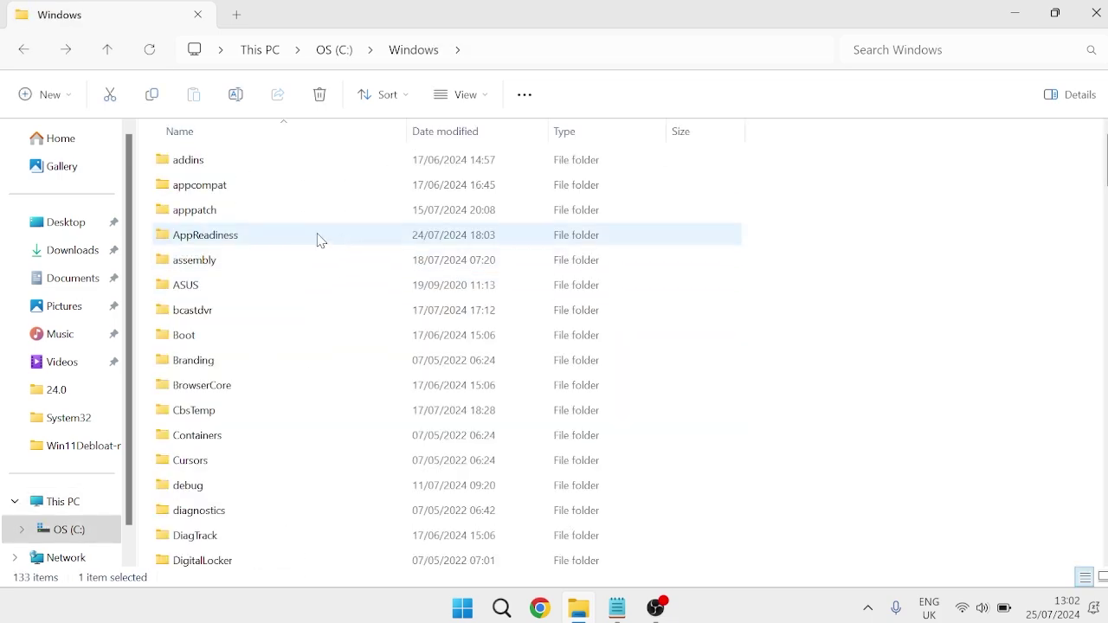
scroll(317, 237, down, 2)
scroll(316, 240, down, 12)
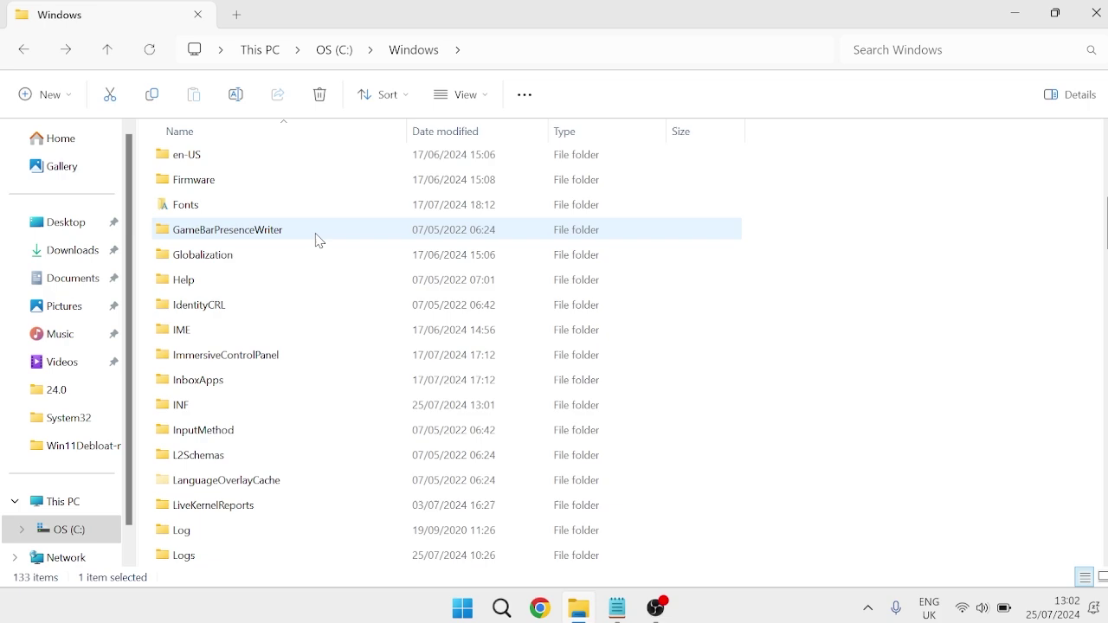
scroll(308, 242, down, 6)
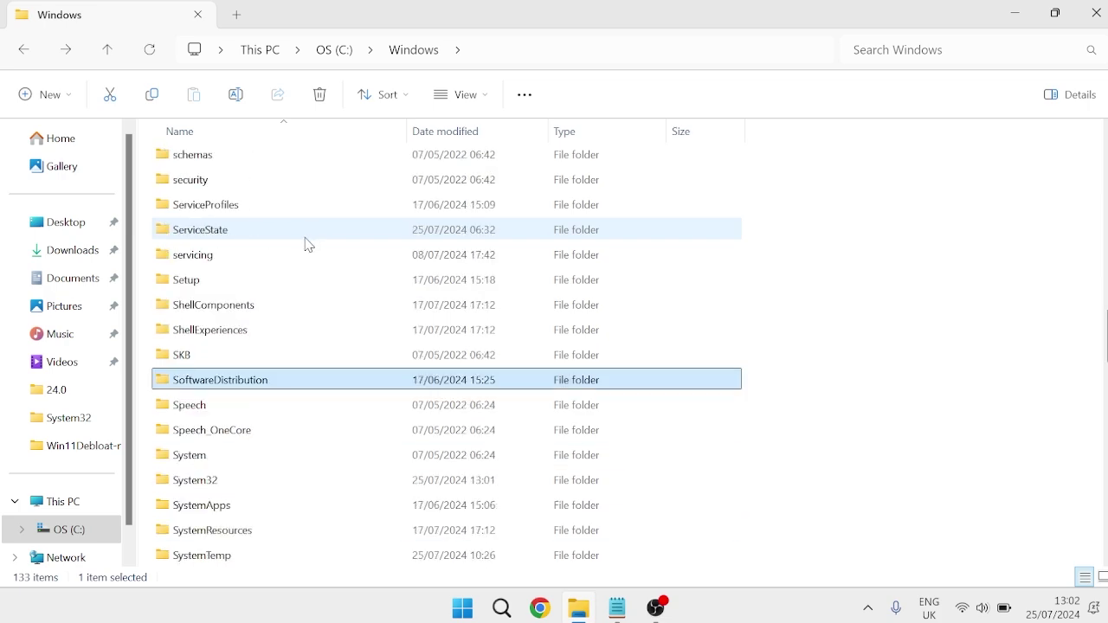
Rename SoftwareDistribution to SoftwareDistributionOld, approving the administrator access prompt
mouse_move(270, 313)
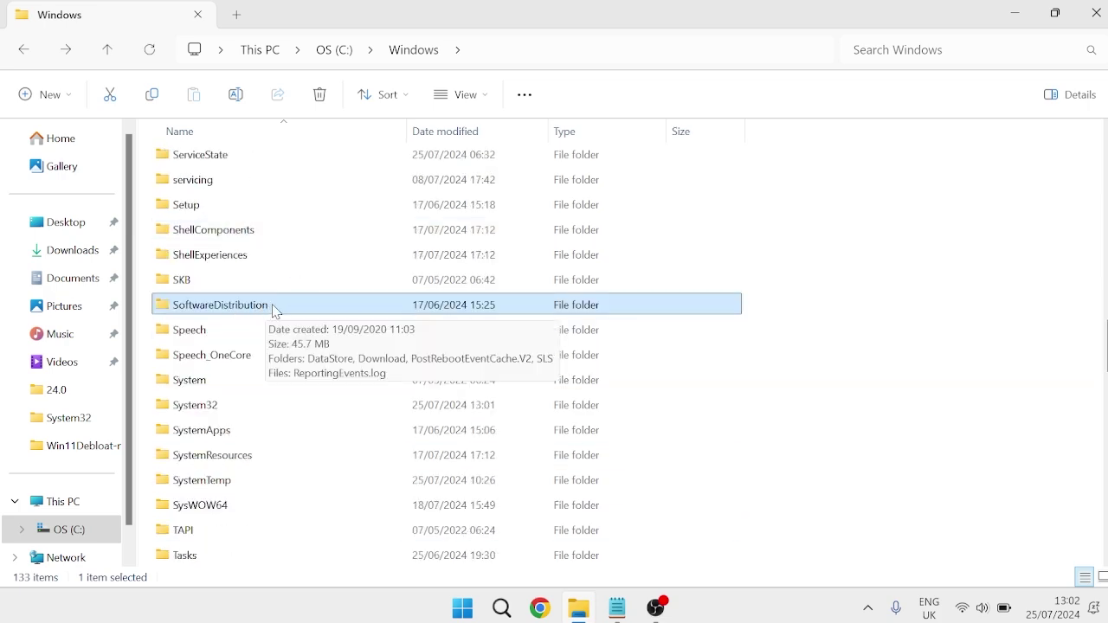
click(284, 314)
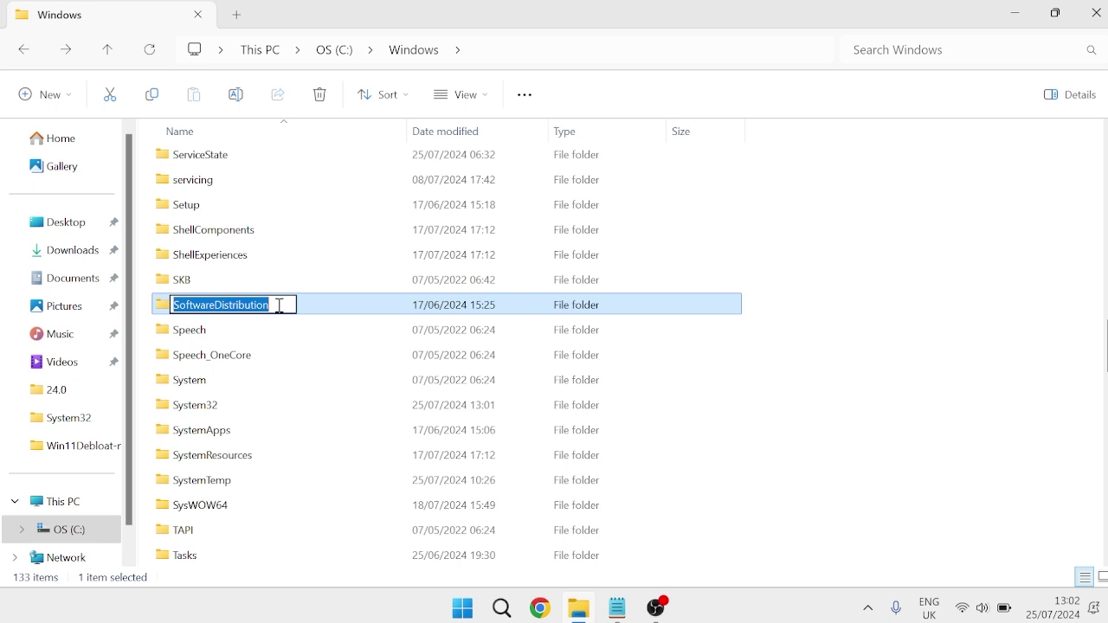
click(285, 305)
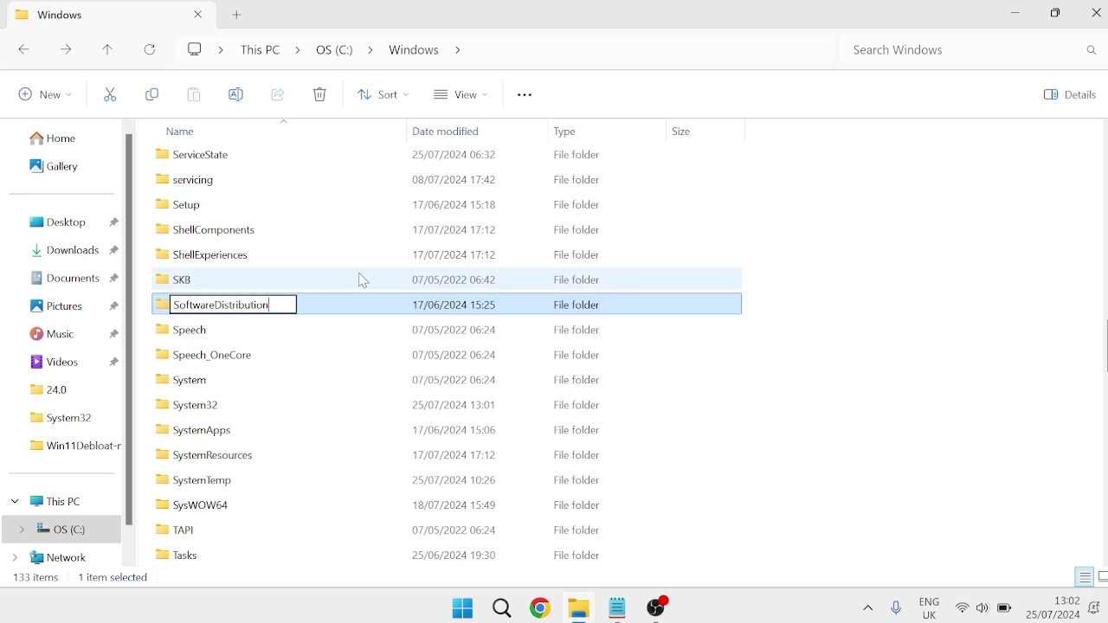
text(Old)
key(Return)
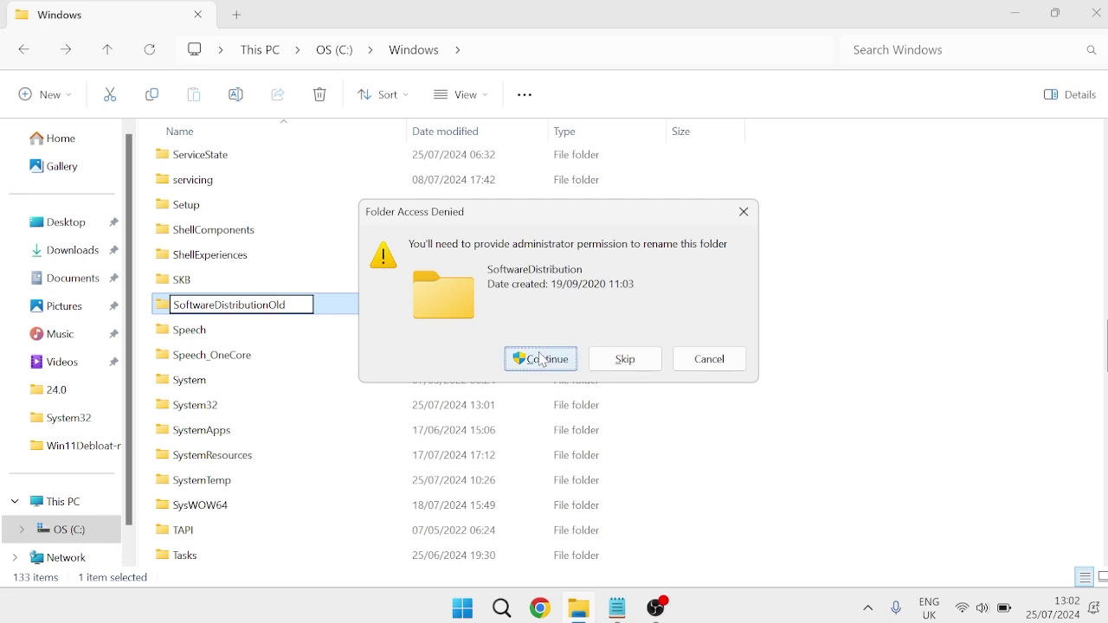
click(541, 360)
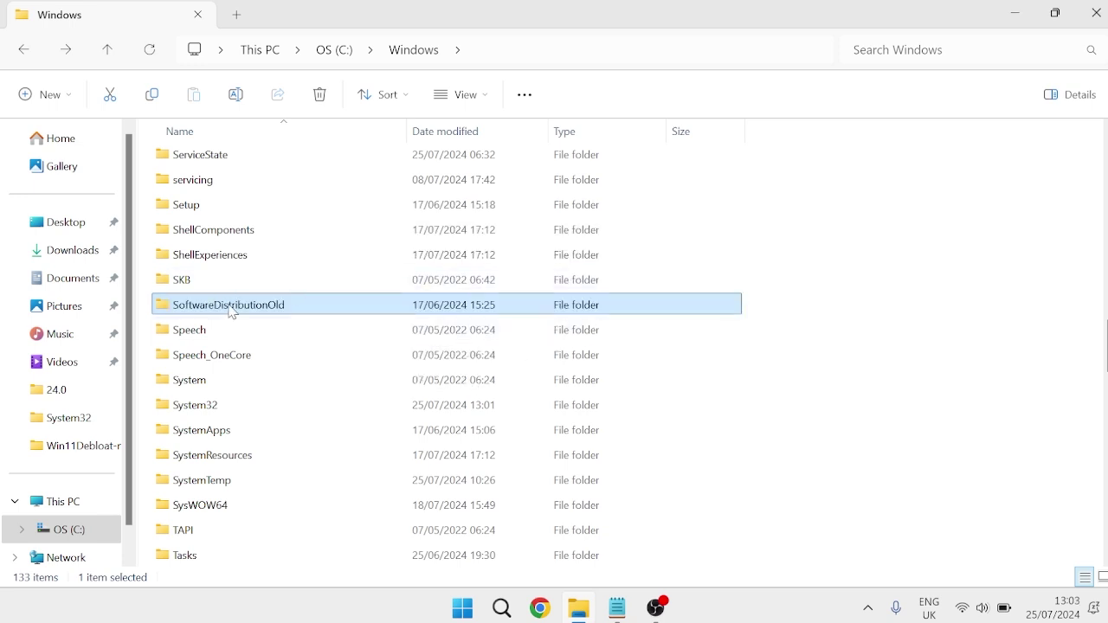
mouse_move(234, 310)
scroll(713, 223, up, 8)
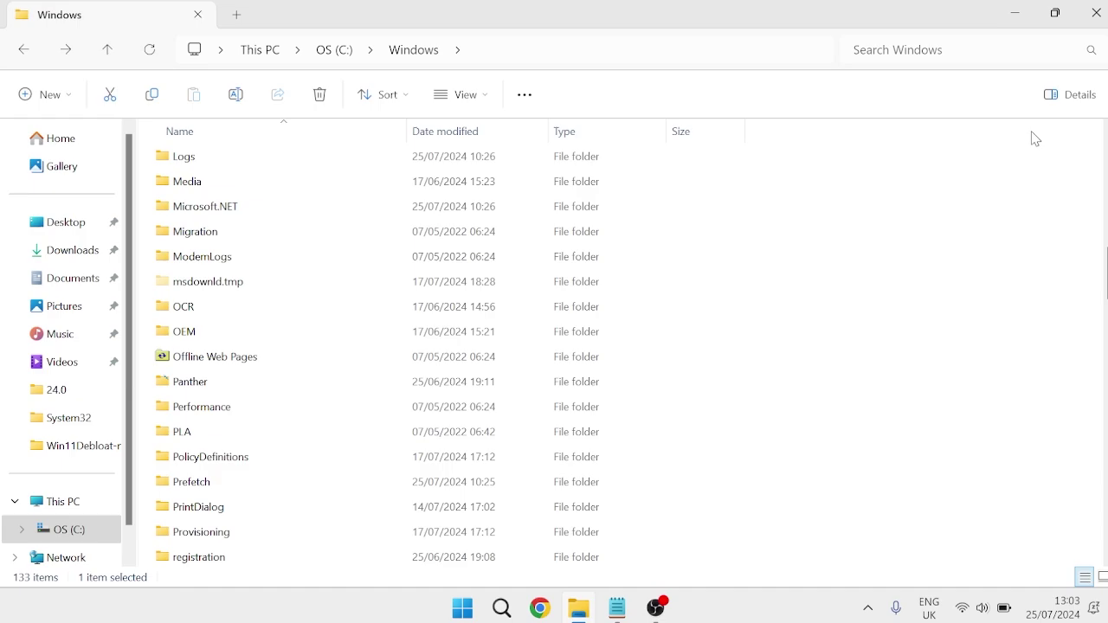
Close File Explorer and launch a new administrator Command Prompt
click(1096, 15)
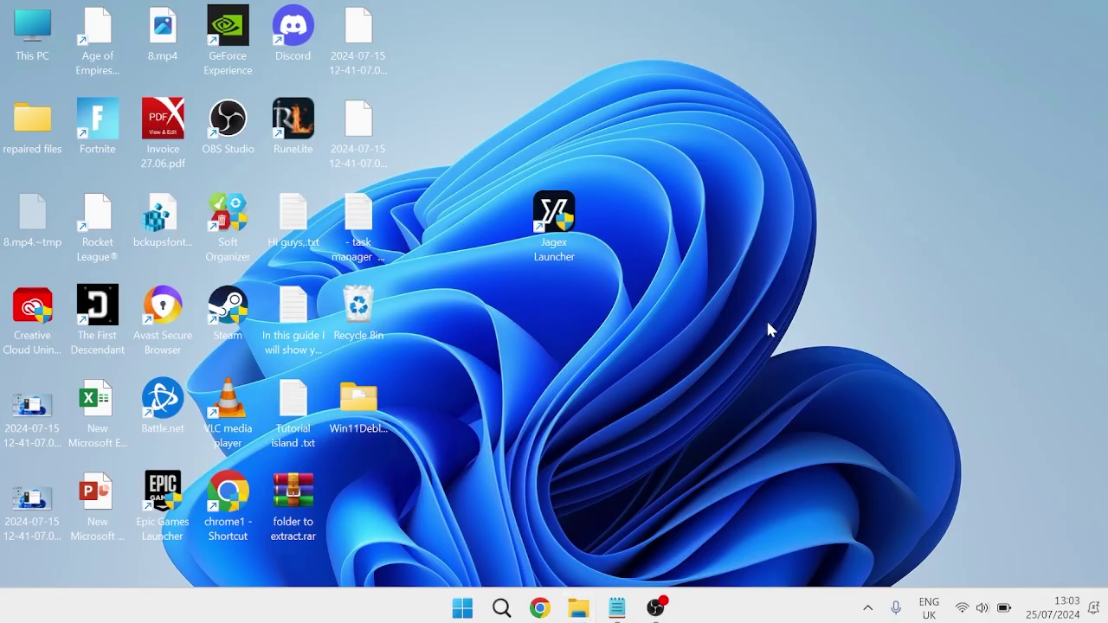
key(super)
text(cmd)
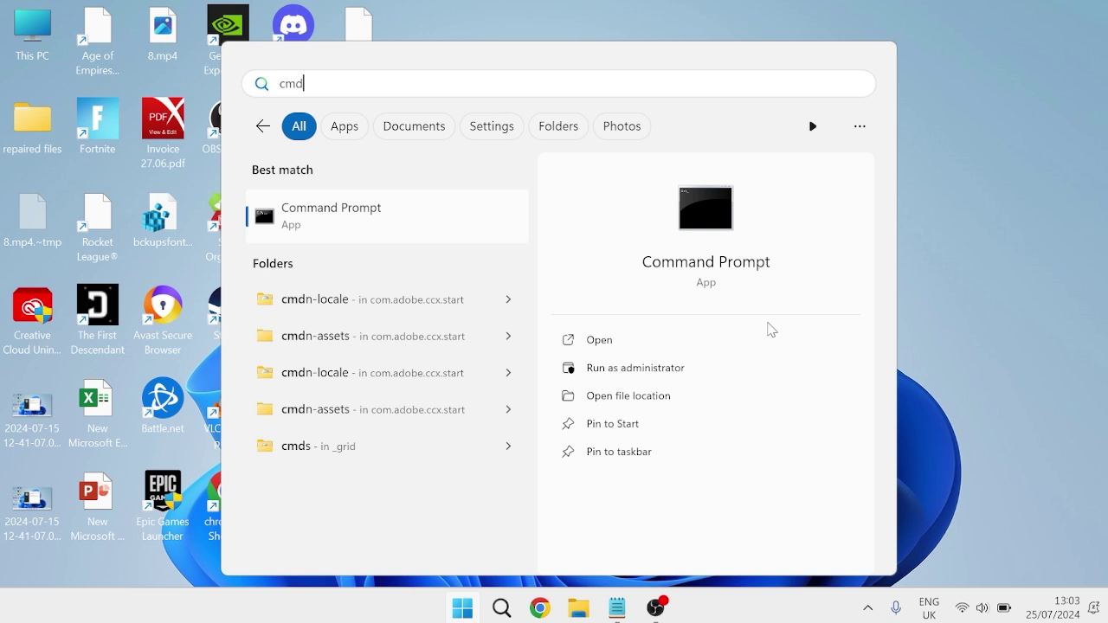
right_click(398, 204)
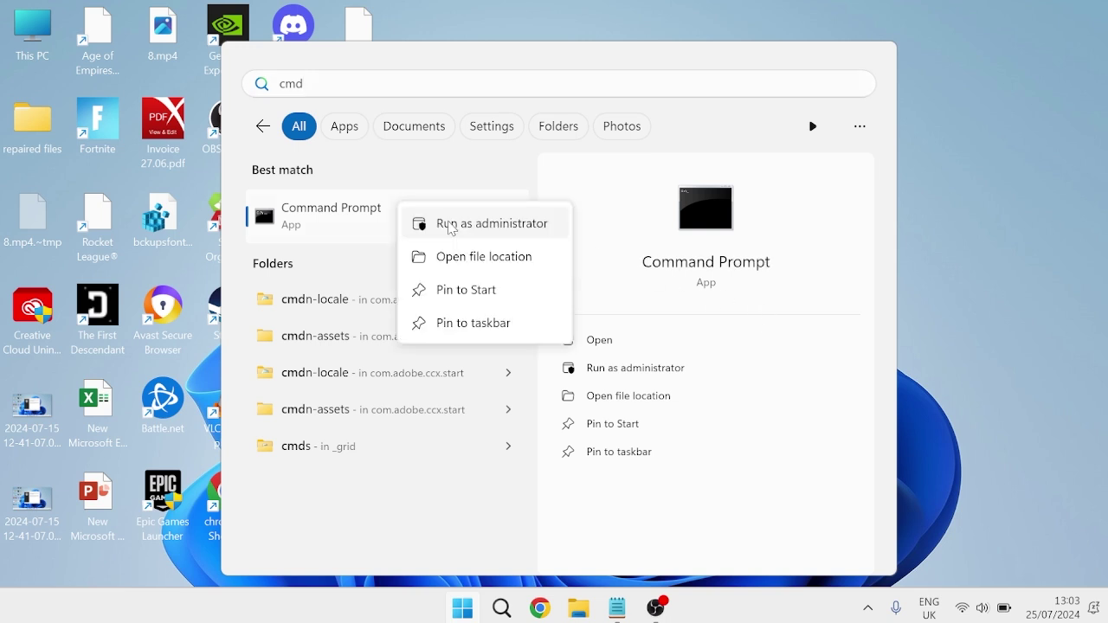
click(466, 225)
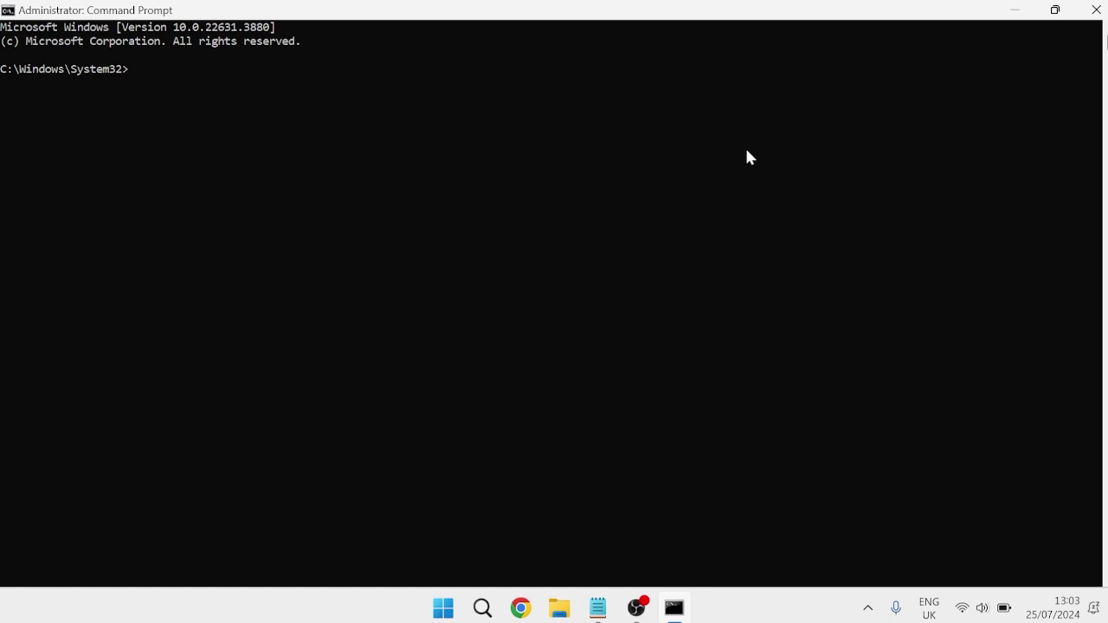
Start the wuauserv, cryptSvc, bits and msiserver services with net start
text(net start wuauserv)
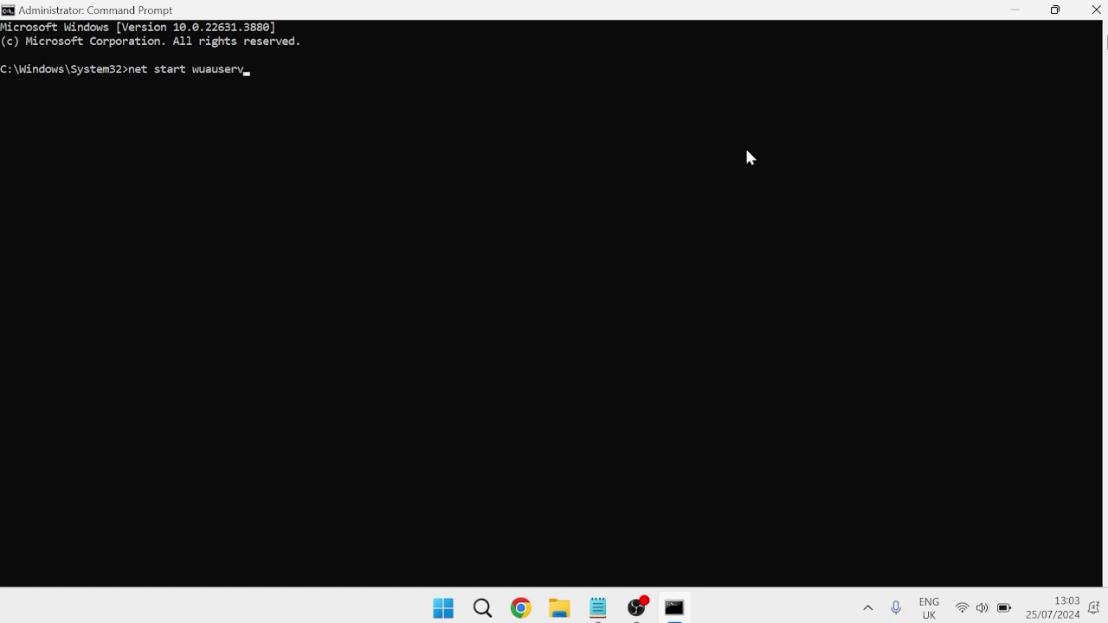
key(Return)
text(net st)
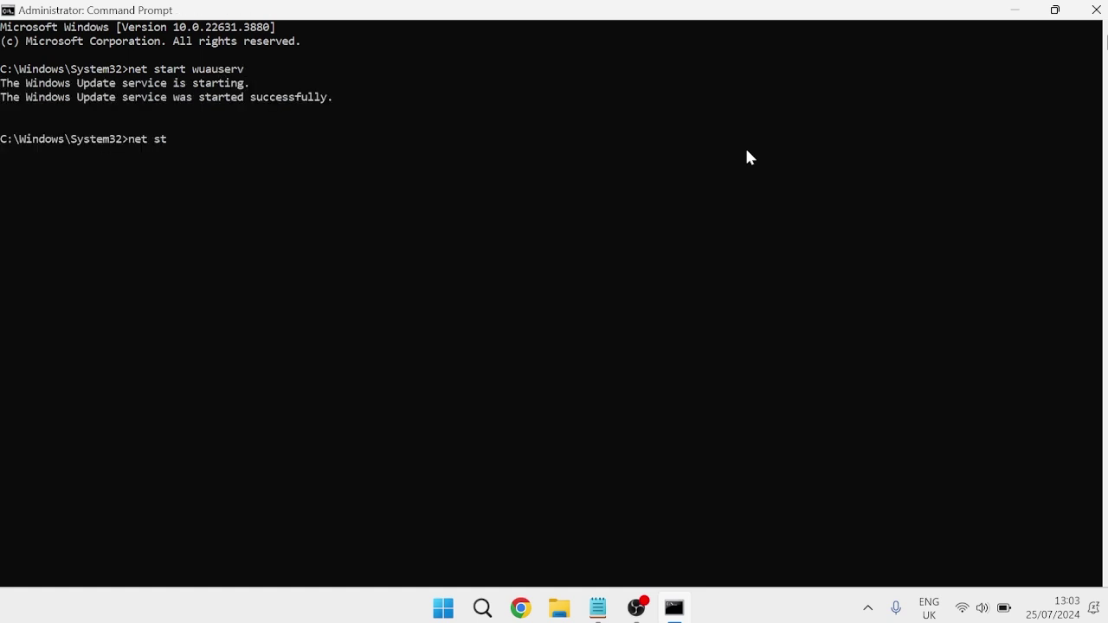
text(art cryptSvc)
key(Return)
text(net)
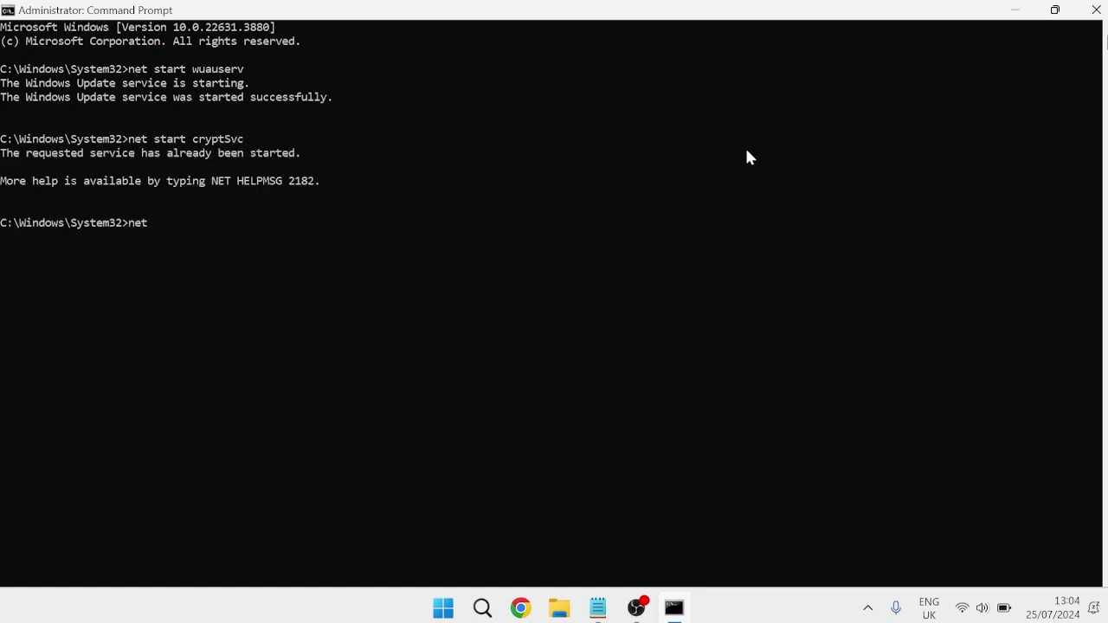
text( start bits)
key(Return)
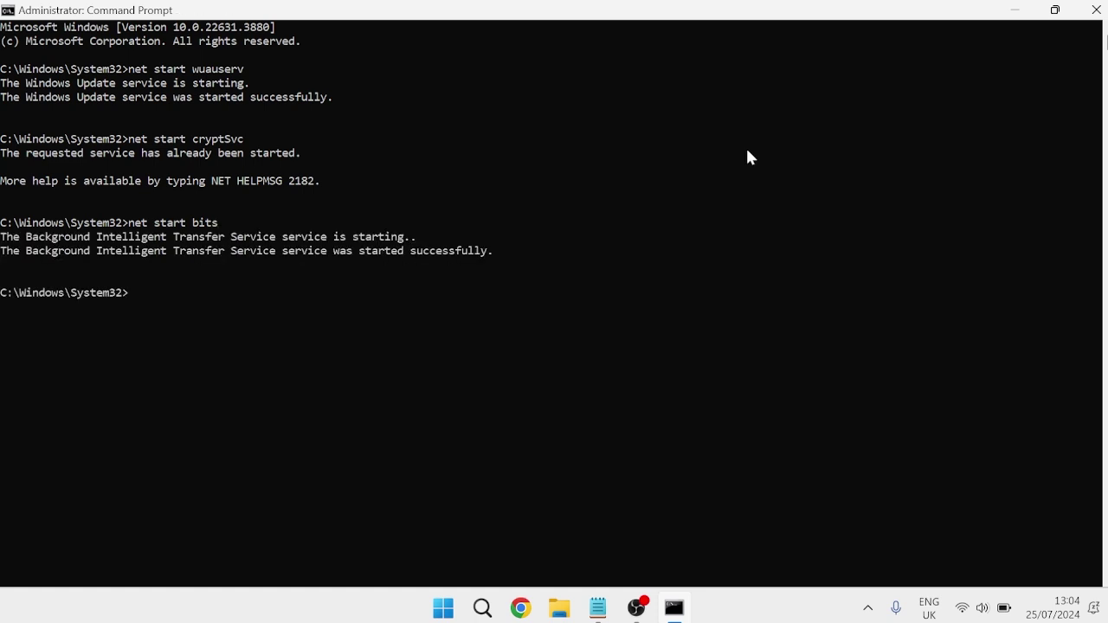
text(net start msiserver)
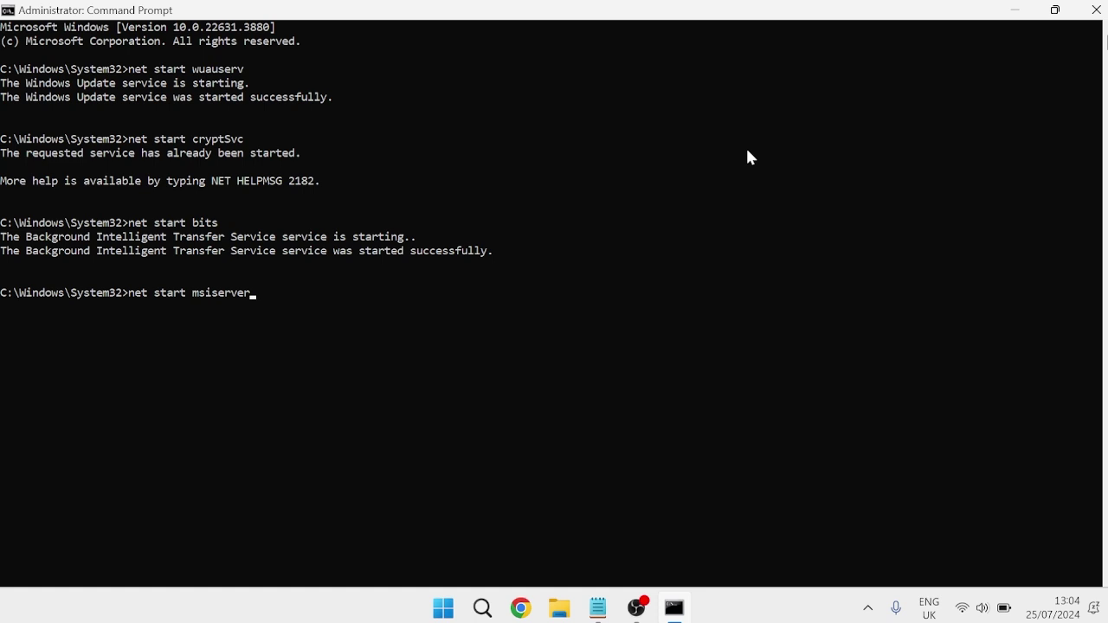
key(Return)
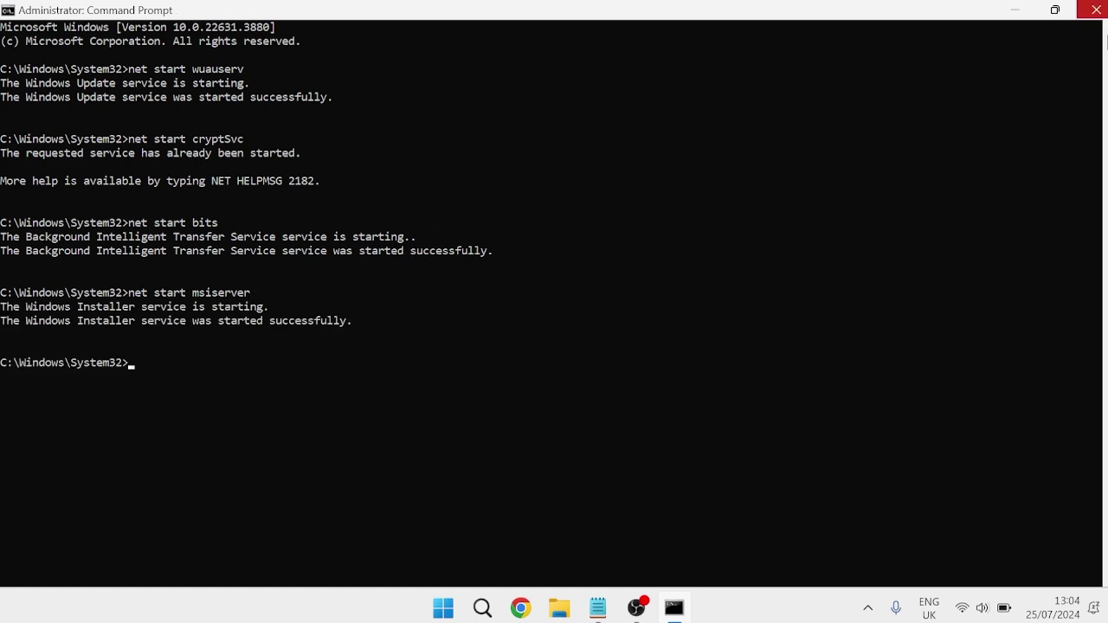
Close the current window and reopen Command Prompt as administrator
click(1095, 9)
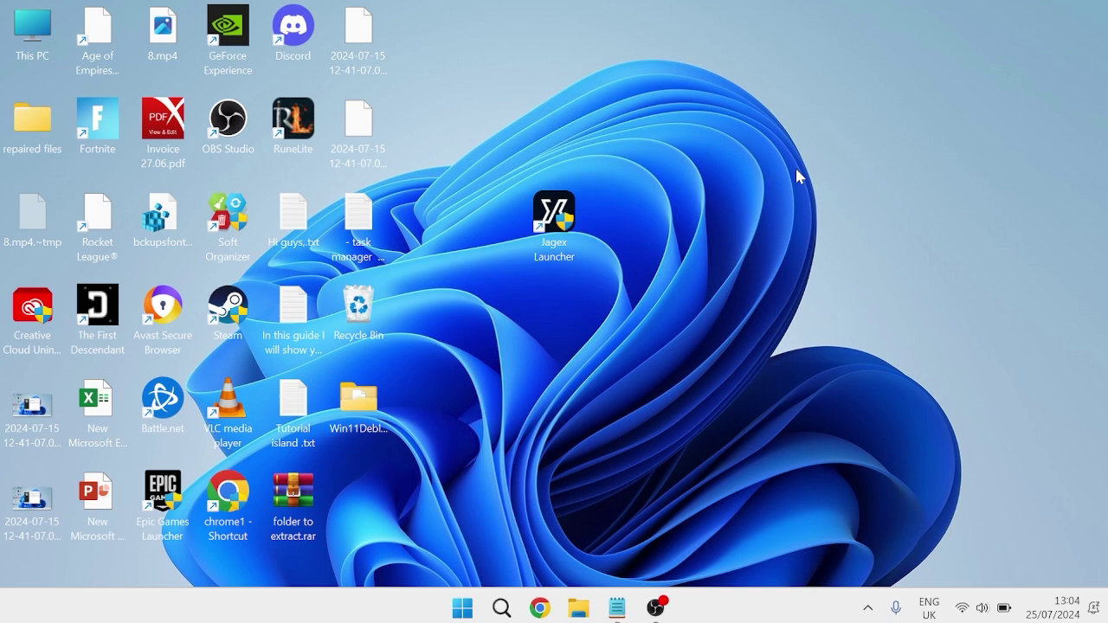
key(super)
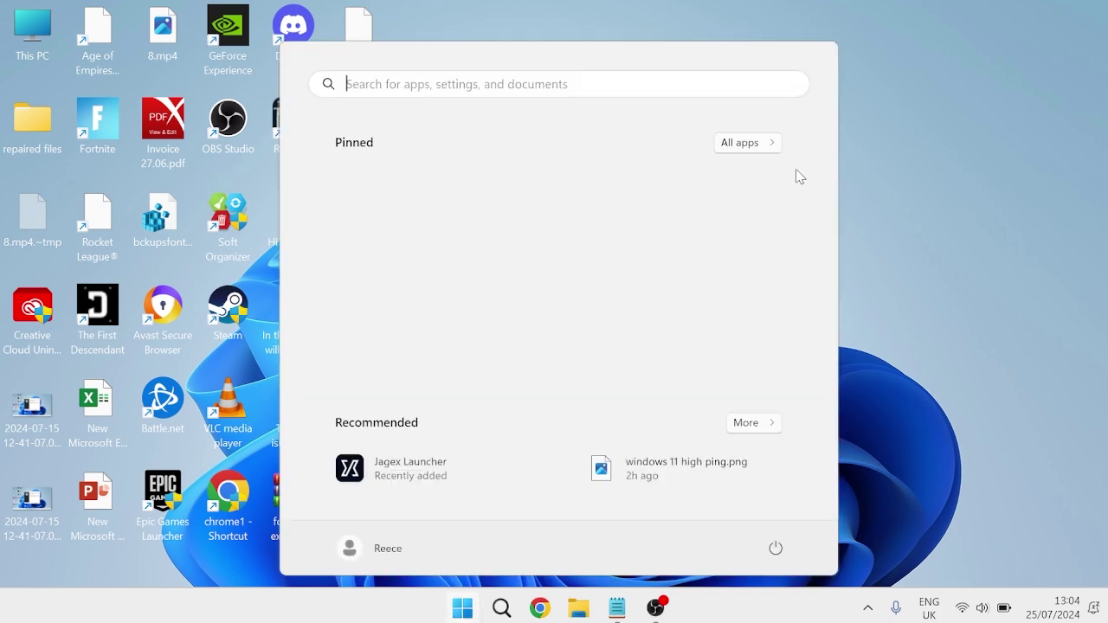
text(cmd)
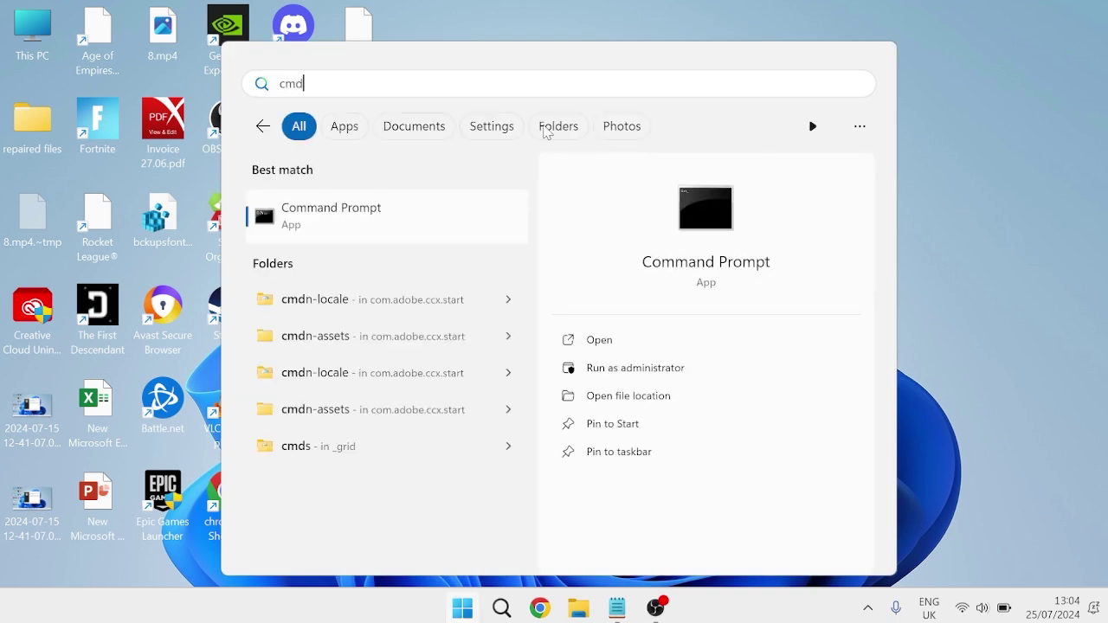
right_click(386, 240)
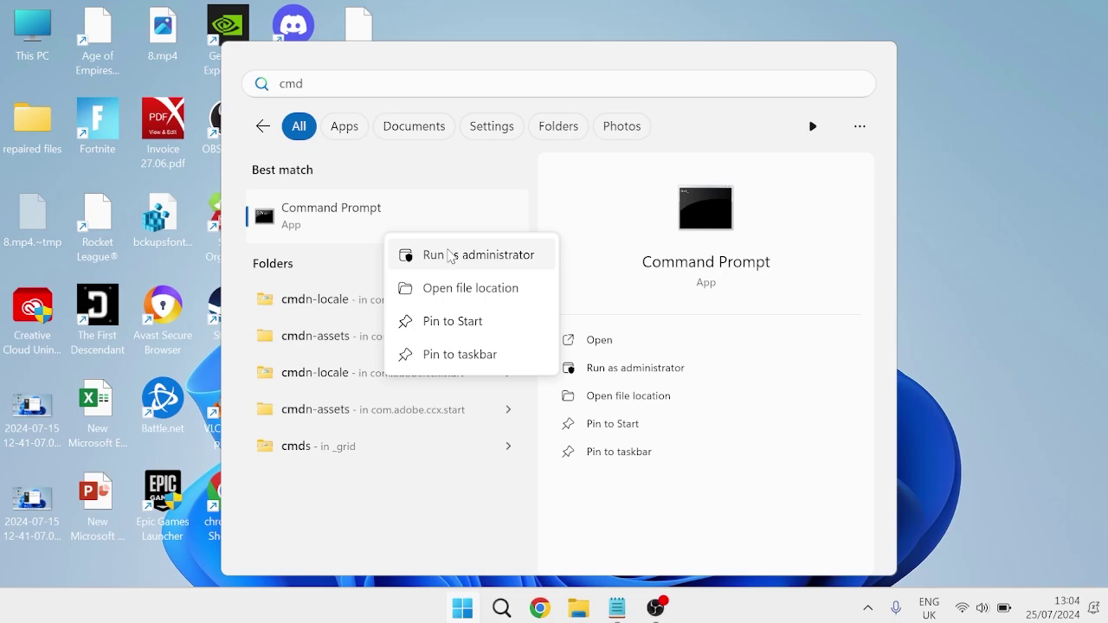
click(449, 256)
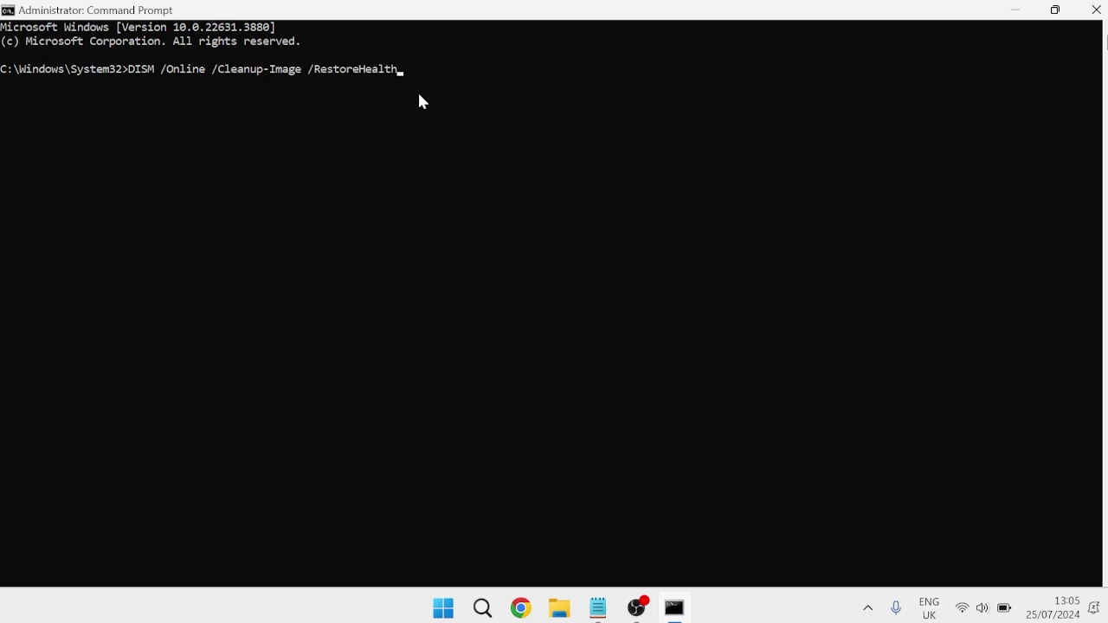
Run DISM /Online /Cleanup-Image /RestoreHealth, then start sfc /scannow
key(Return)
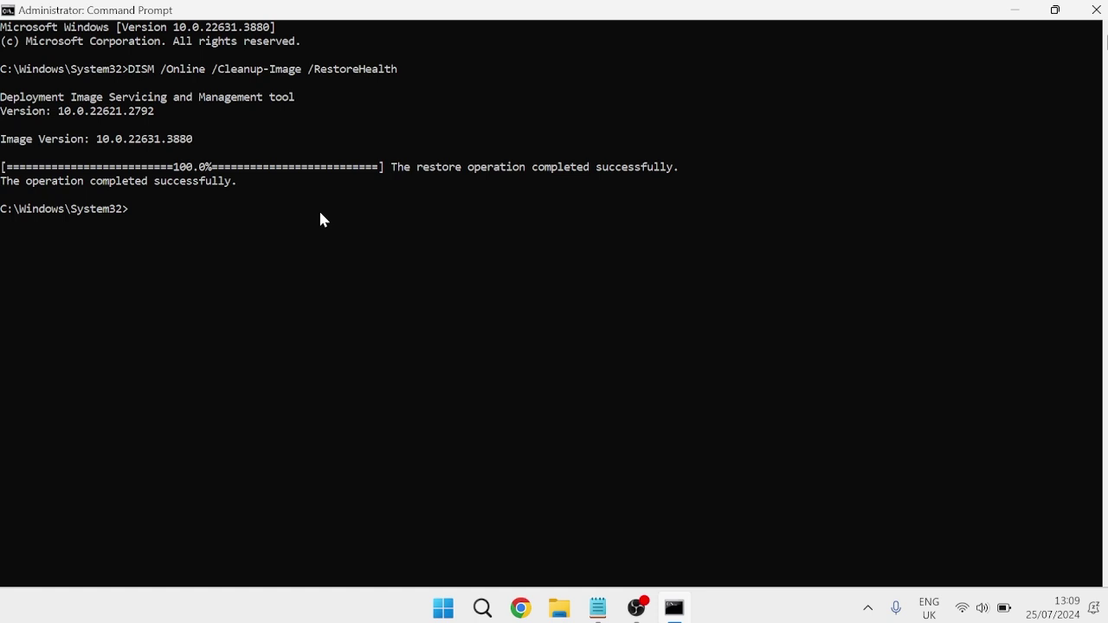
text(sfc /scannow)
key(Return)
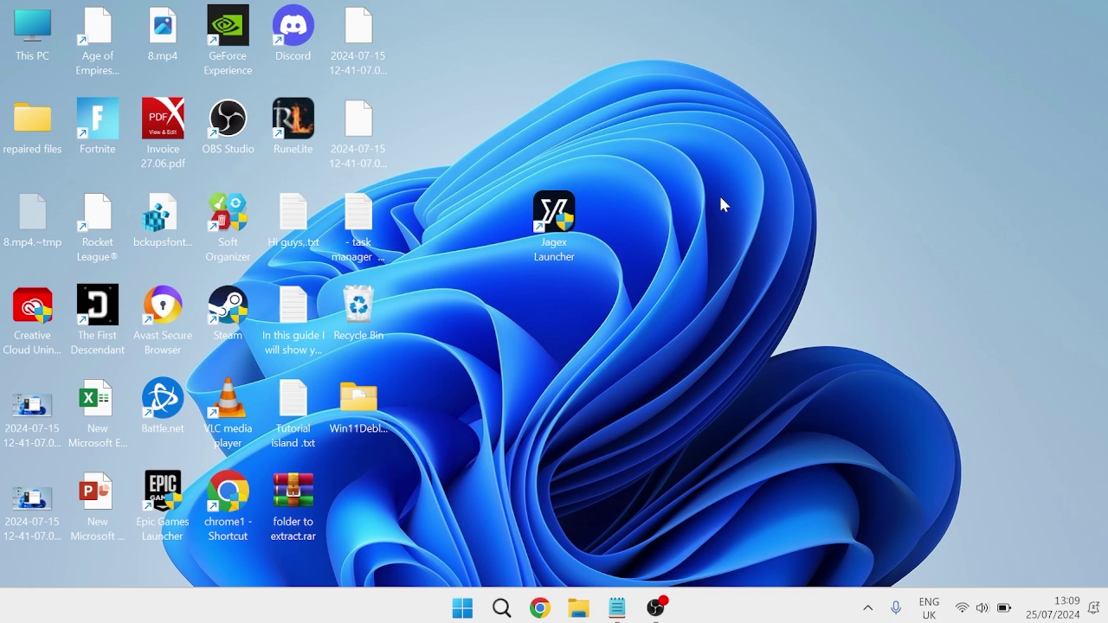
Launch Settings from Start search and navigate to System › Recovery
key(super)
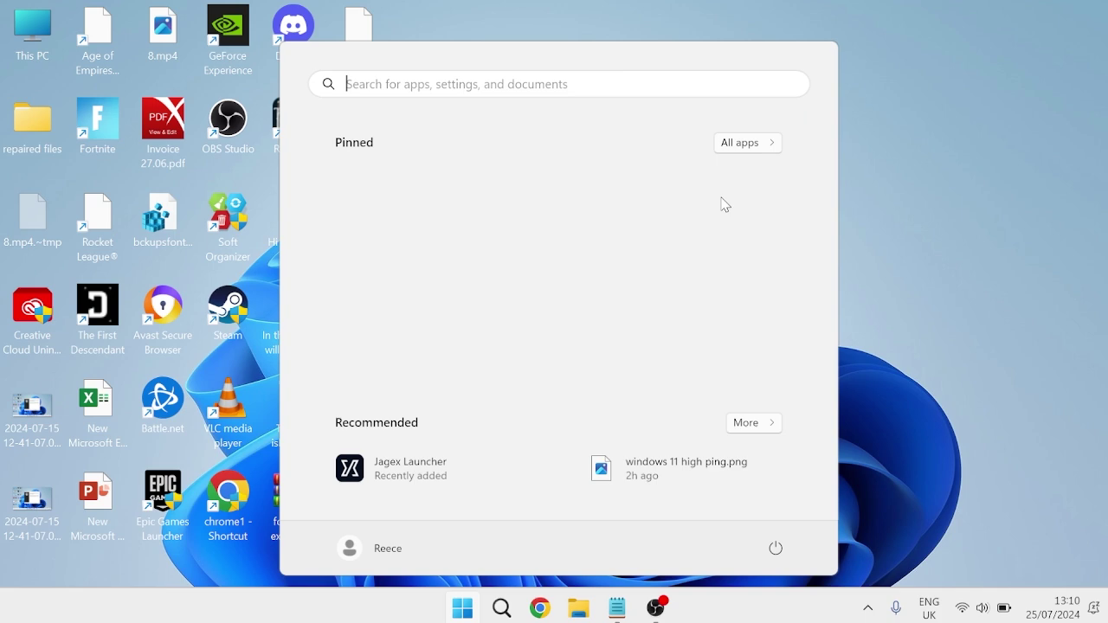
text(settings)
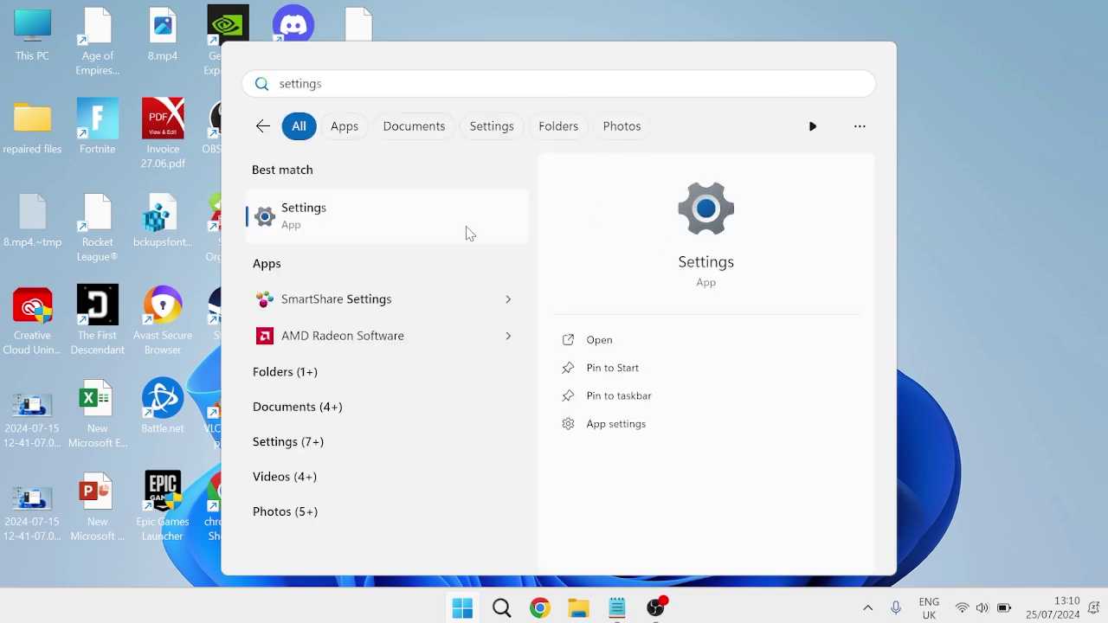
click(426, 215)
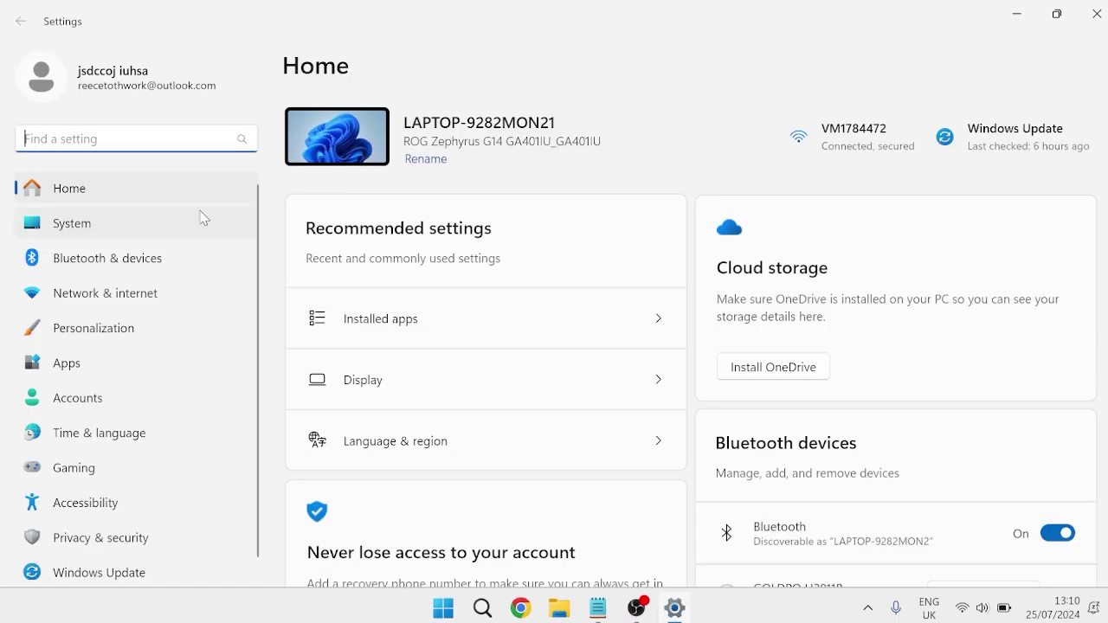
click(139, 232)
scroll(519, 286, down, 7)
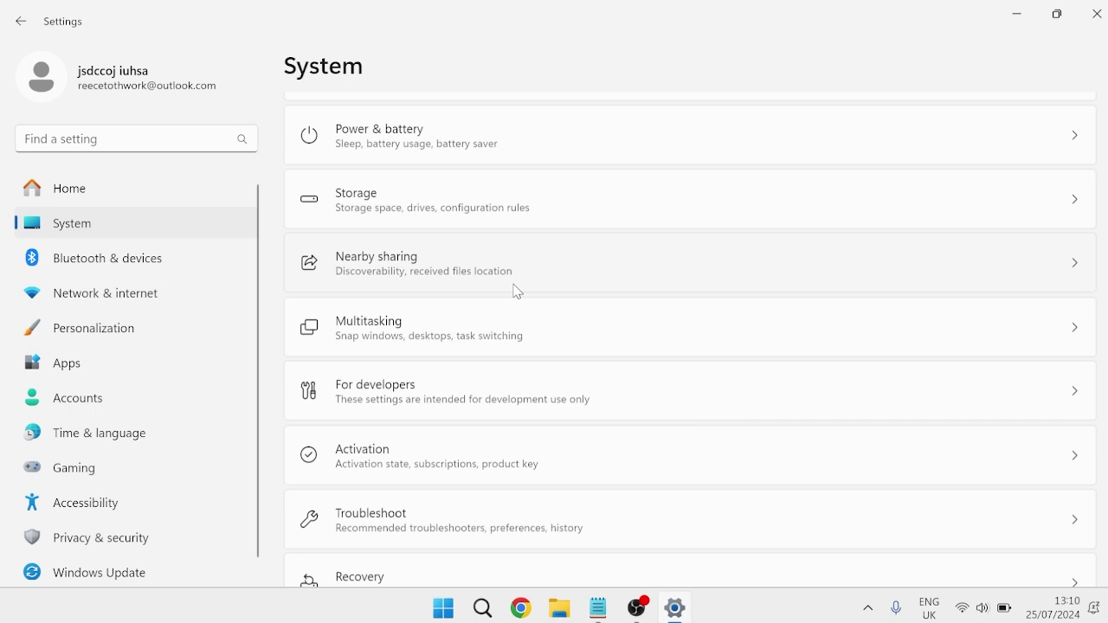
click(393, 361)
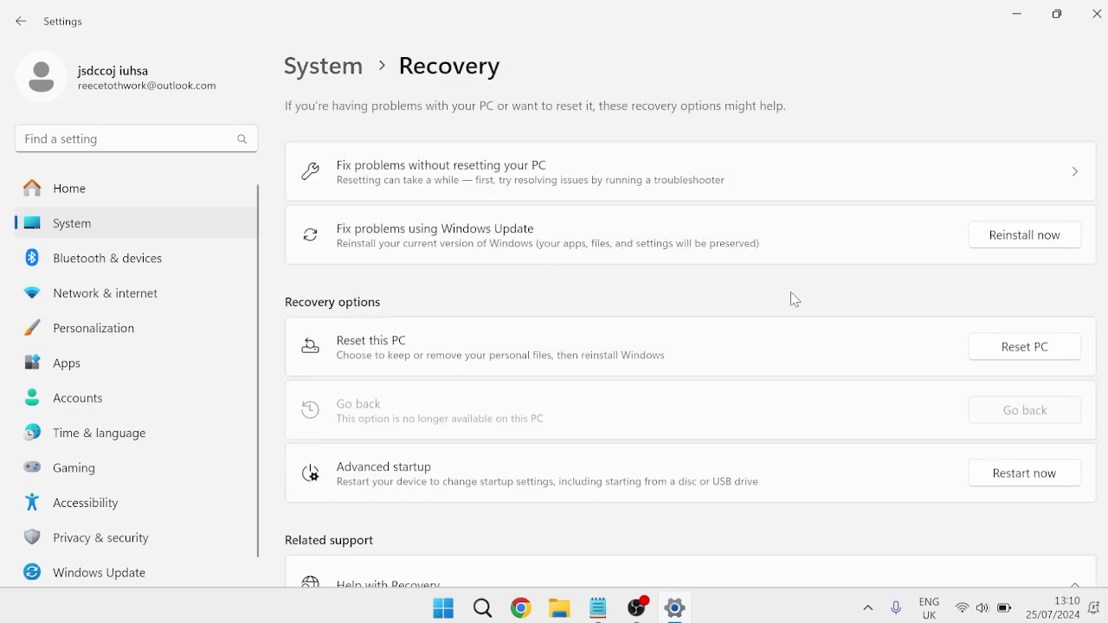
Start Reset this PC and choose Keep my files
click(1026, 347)
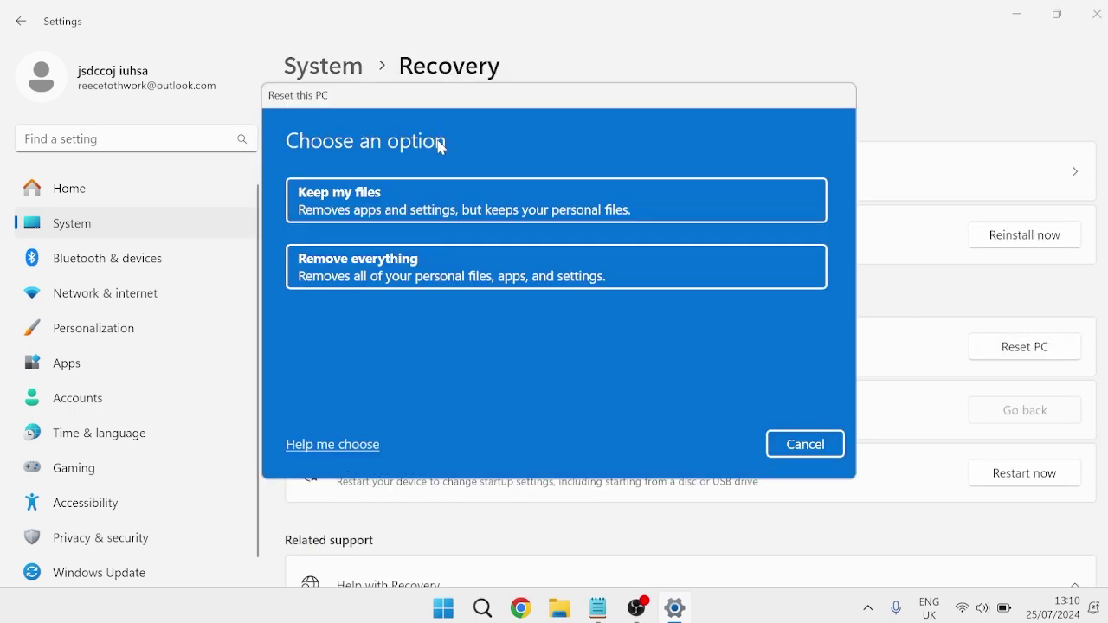
click(371, 207)
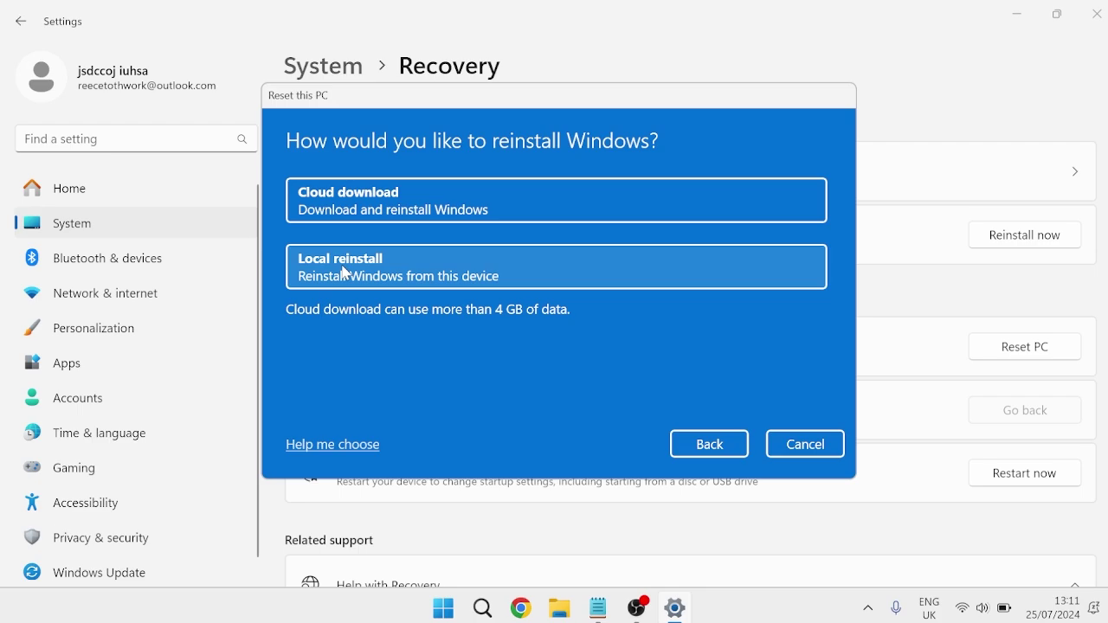